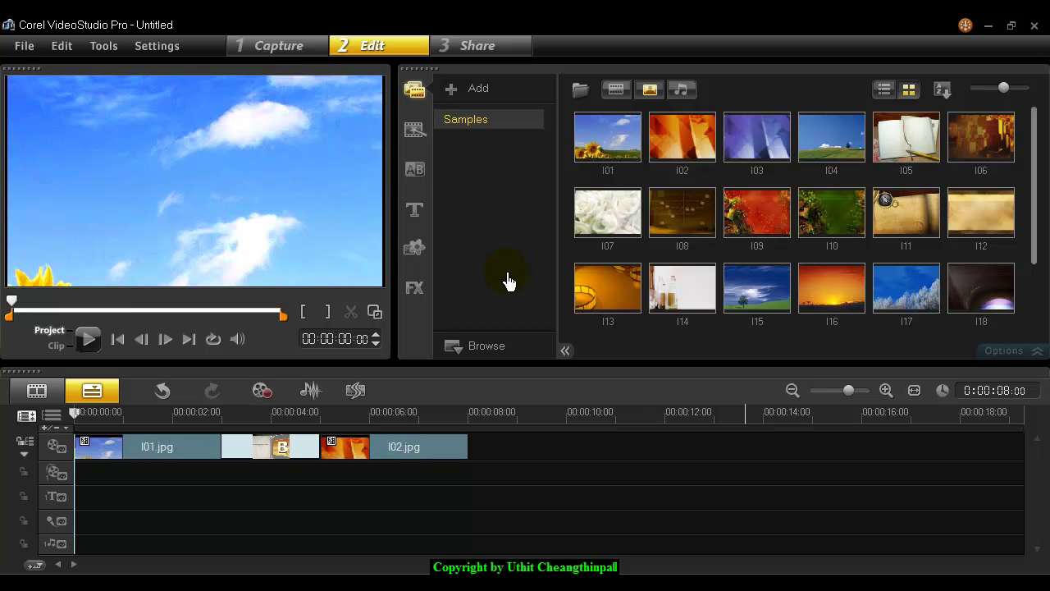
# Step: Play the whole project in the preview
pyautogui.click(90, 339)
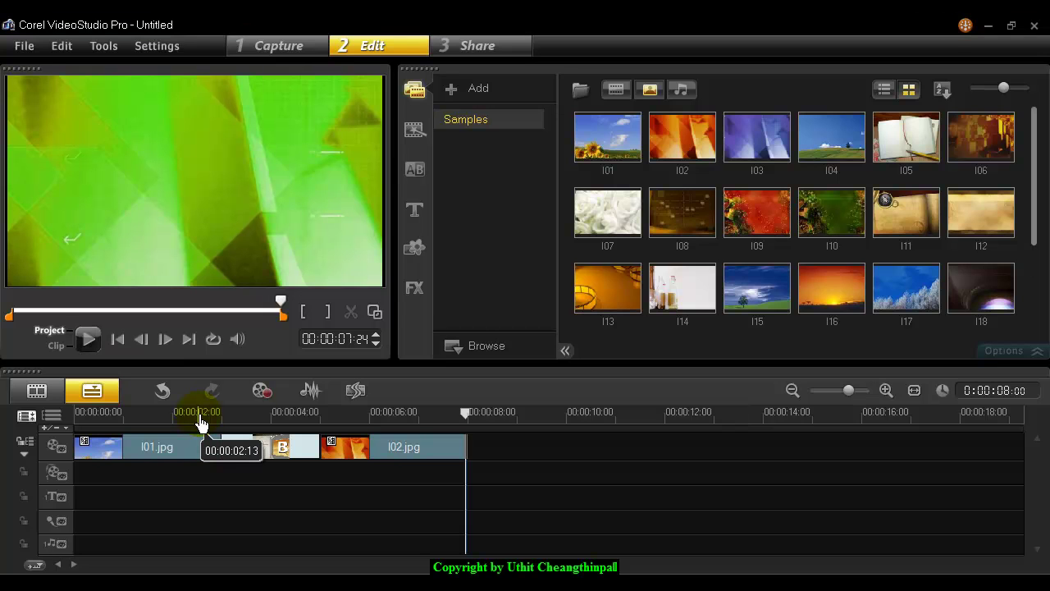
pyautogui.click(152, 452)
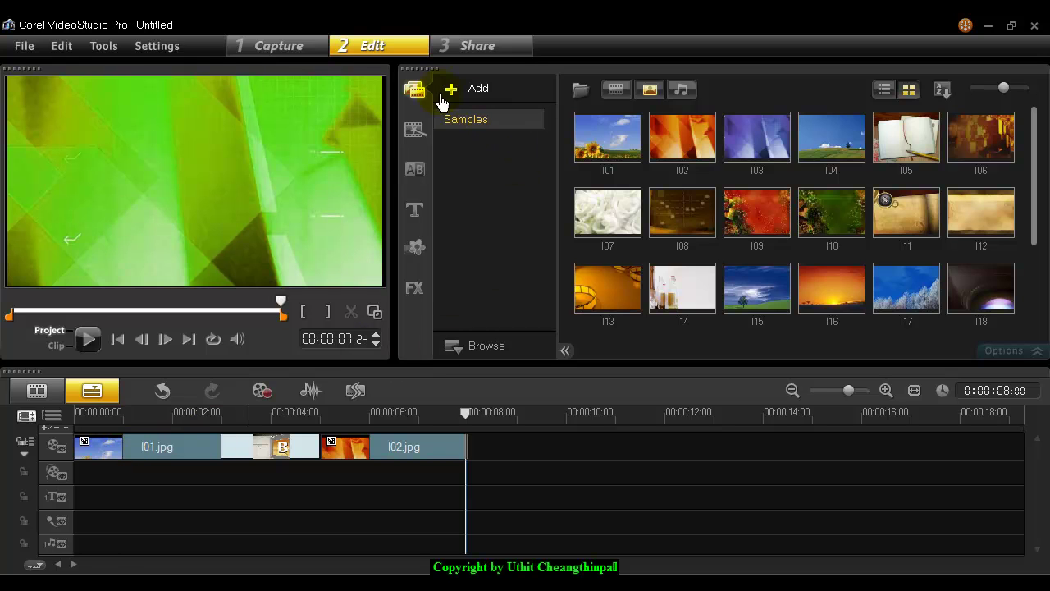
# Step: Apply the Bubble video filter to the I01.jpg clip on the video track and play the clip from its start
pyautogui.click(415, 291)
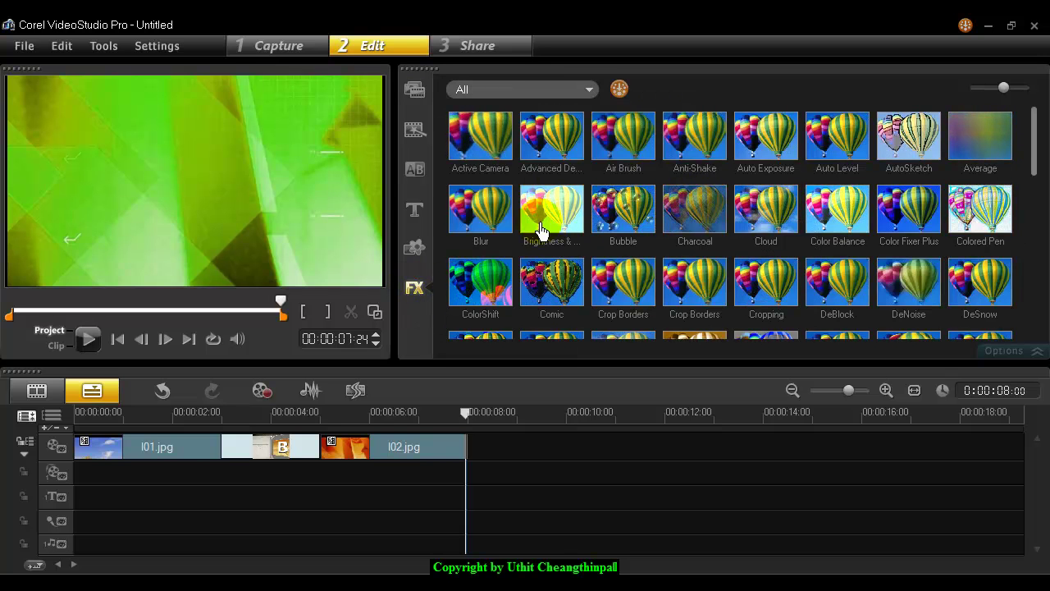
pyautogui.moveTo(1032, 132)
pyautogui.mouseDown()
pyautogui.moveTo(1029, 307)
pyautogui.moveTo(1034, 117)
pyautogui.moveTo(1037, 126)
pyautogui.mouseUp()
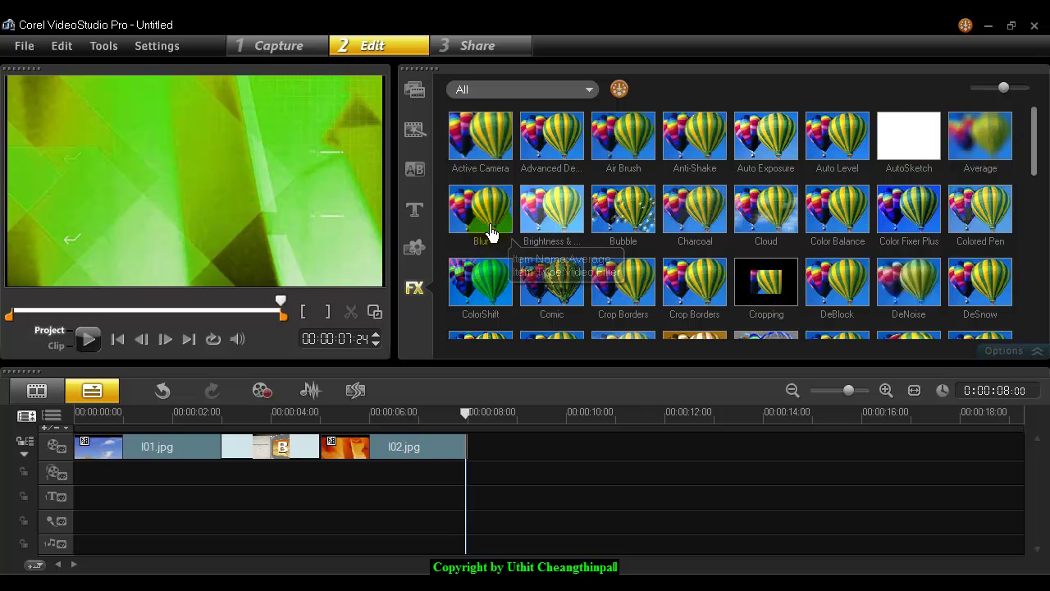
pyautogui.moveTo(176, 415); pyautogui.dragTo(135, 414)
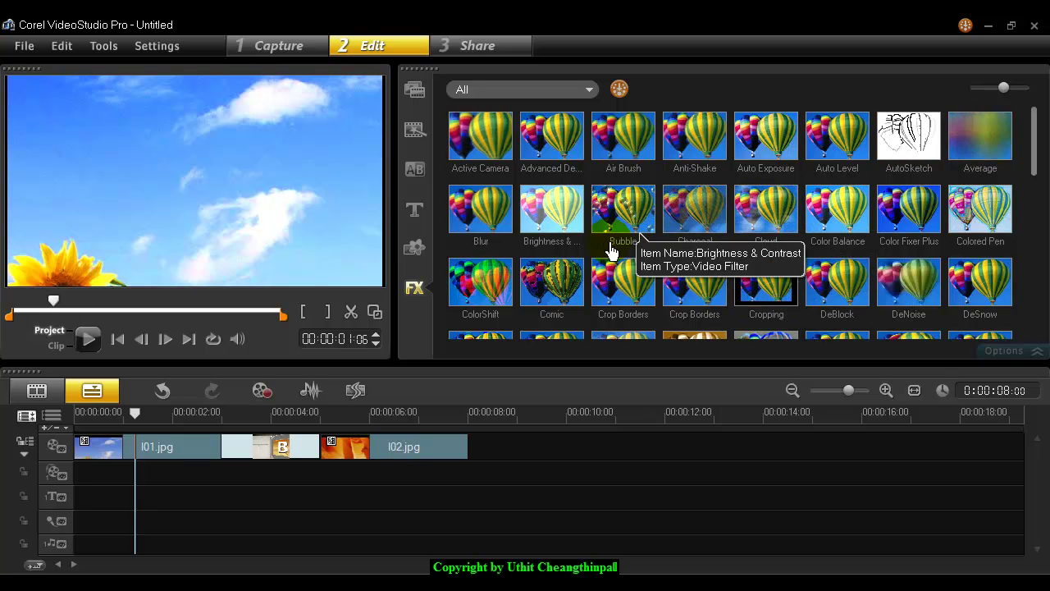
pyautogui.click(626, 217)
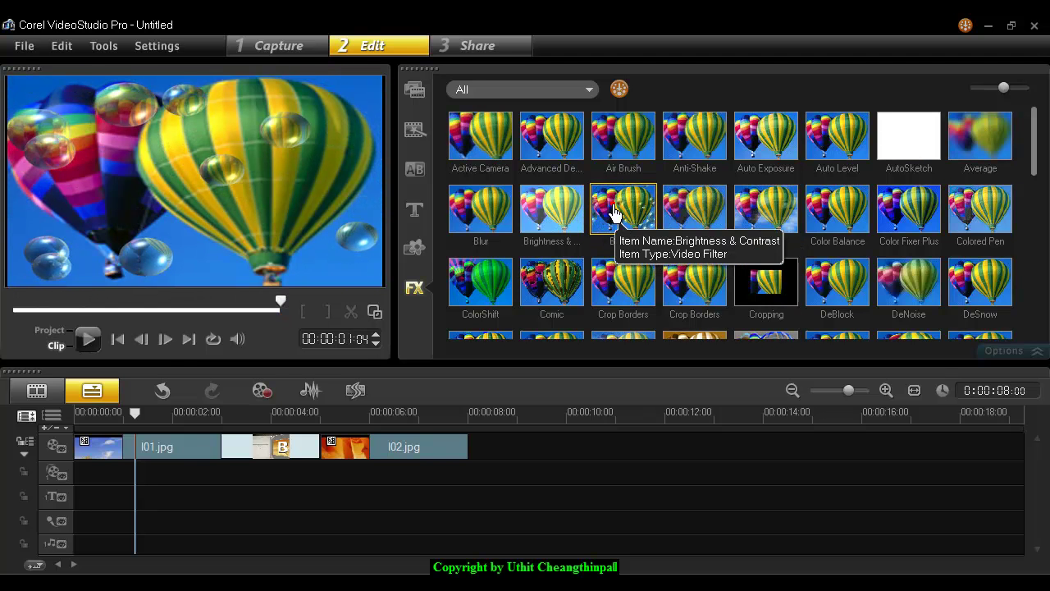
pyautogui.click(183, 451)
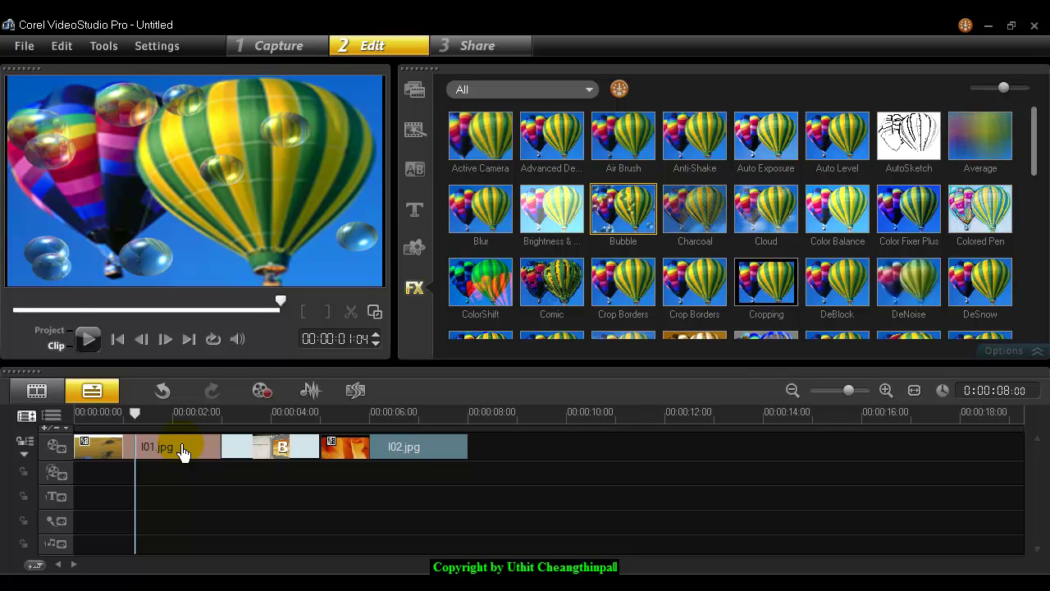
pyautogui.moveTo(205, 443); pyautogui.dragTo(209, 435)
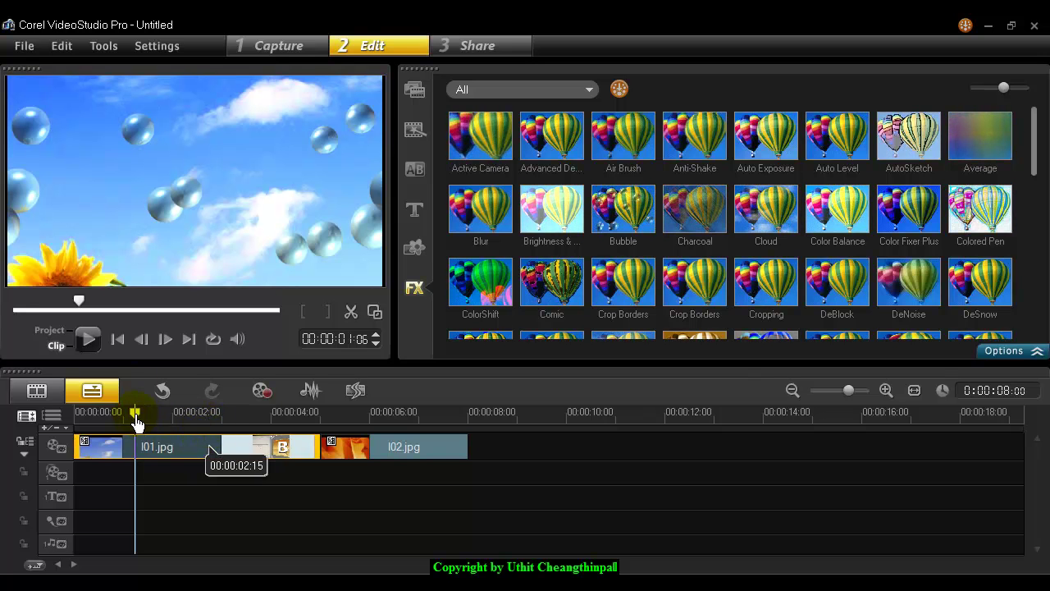
pyautogui.click(117, 339)
pyautogui.click(87, 339)
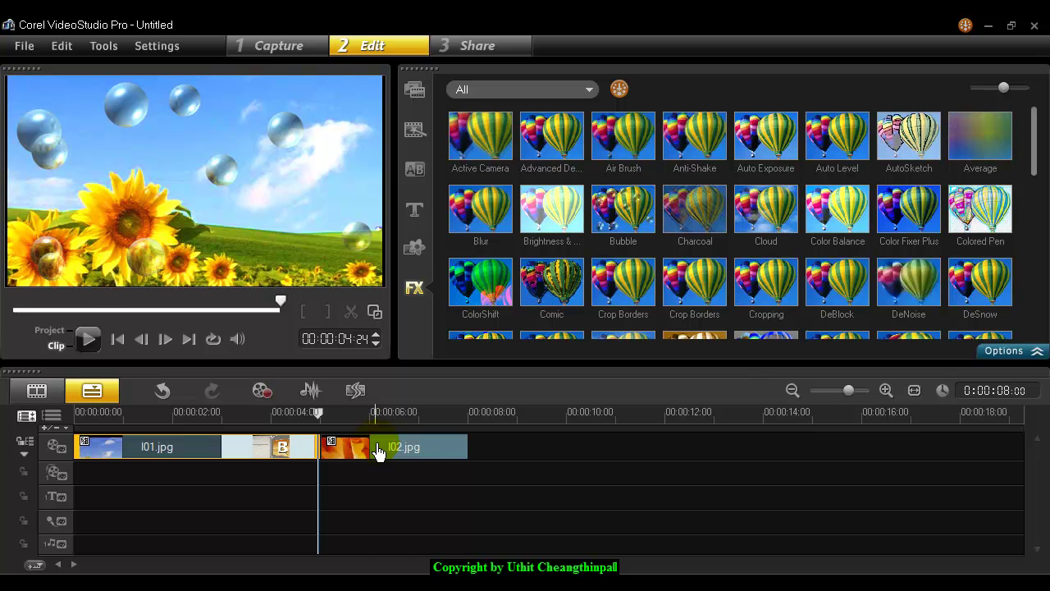
# Step: Apply the Active Camera filter to the I02.jpg clip and play that clip
pyautogui.click(377, 451)
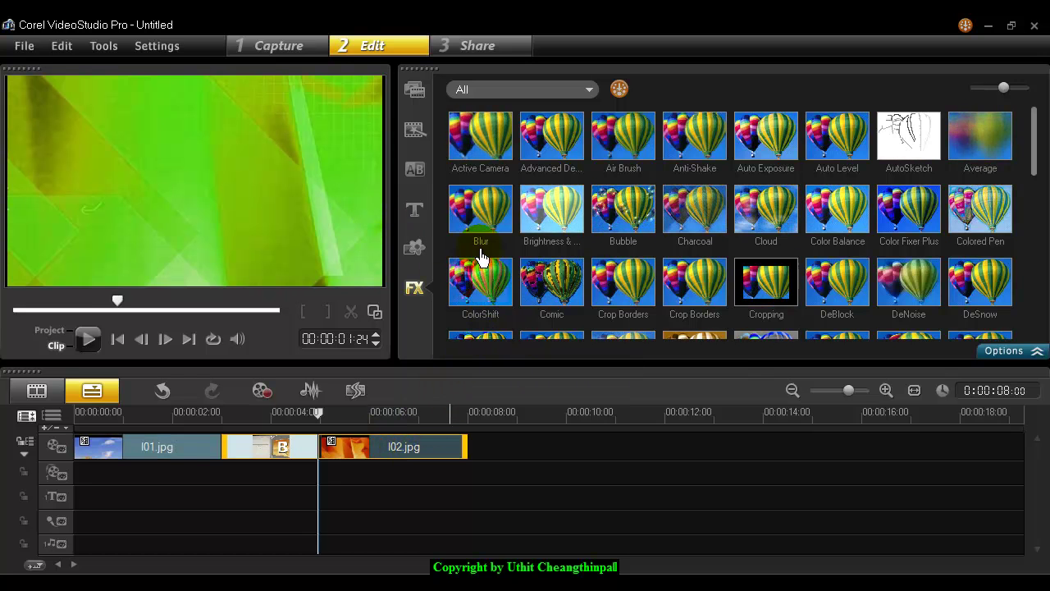
pyautogui.moveTo(1039, 167)
pyautogui.mouseDown()
pyautogui.moveTo(1038, 232)
pyautogui.moveTo(1035, 167)
pyautogui.mouseUp()
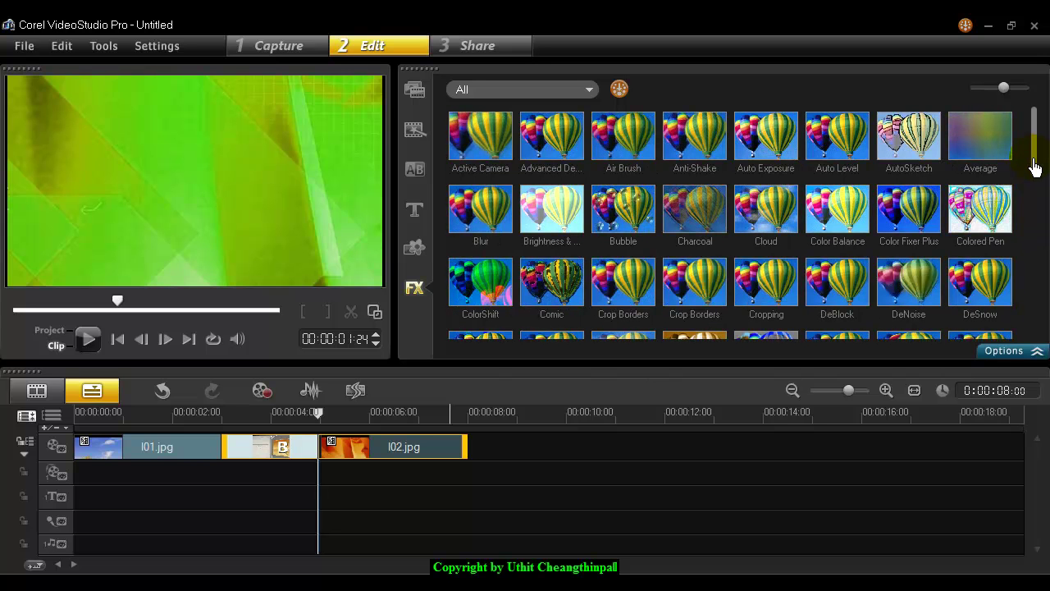
pyautogui.click(483, 160)
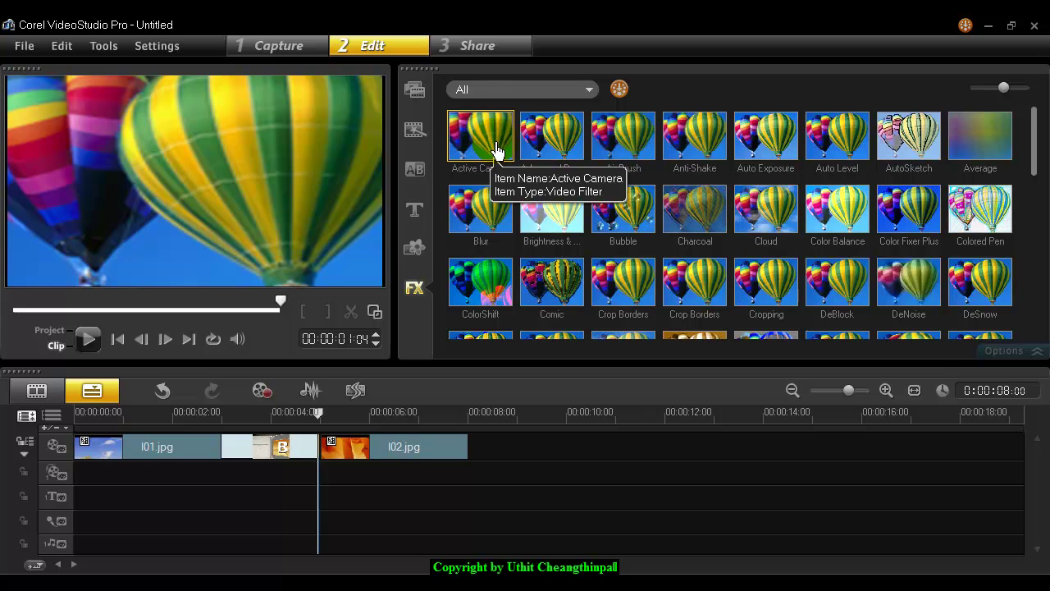
pyautogui.moveTo(496, 156); pyautogui.dragTo(434, 464)
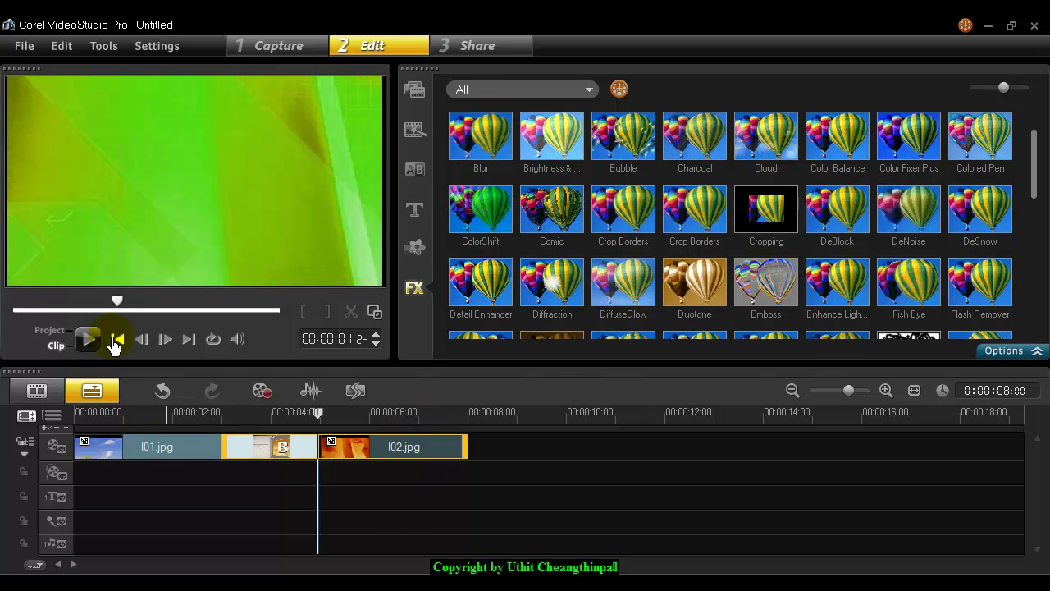
pyautogui.click(88, 341)
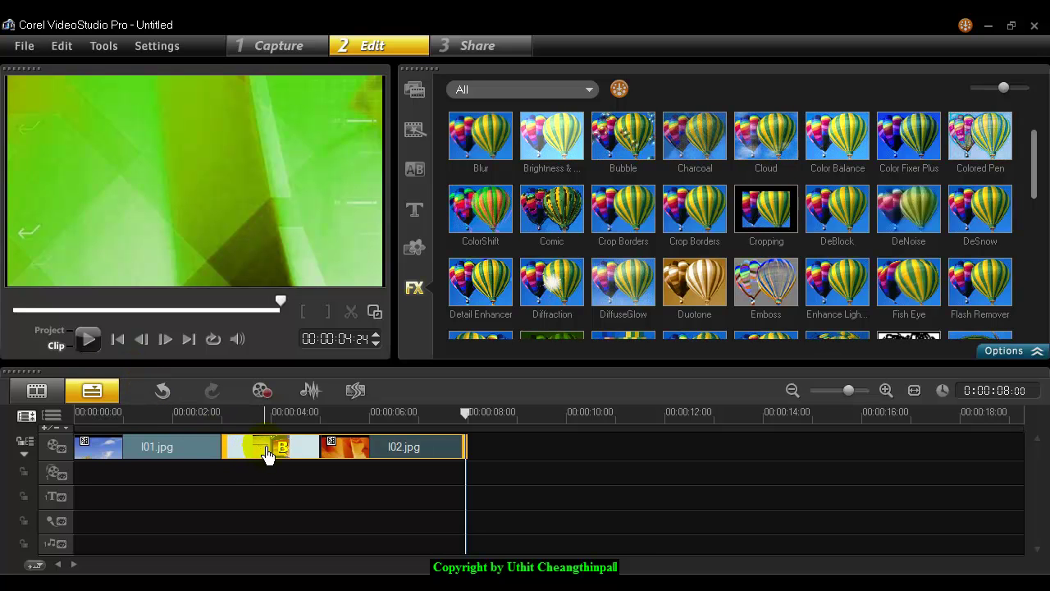
# Step: Go to 00:00:00:21 in the project and examine the I01.jpg clip's applied filter list and photo settings
pyautogui.moveTo(170, 430); pyautogui.dragTo(117, 416)
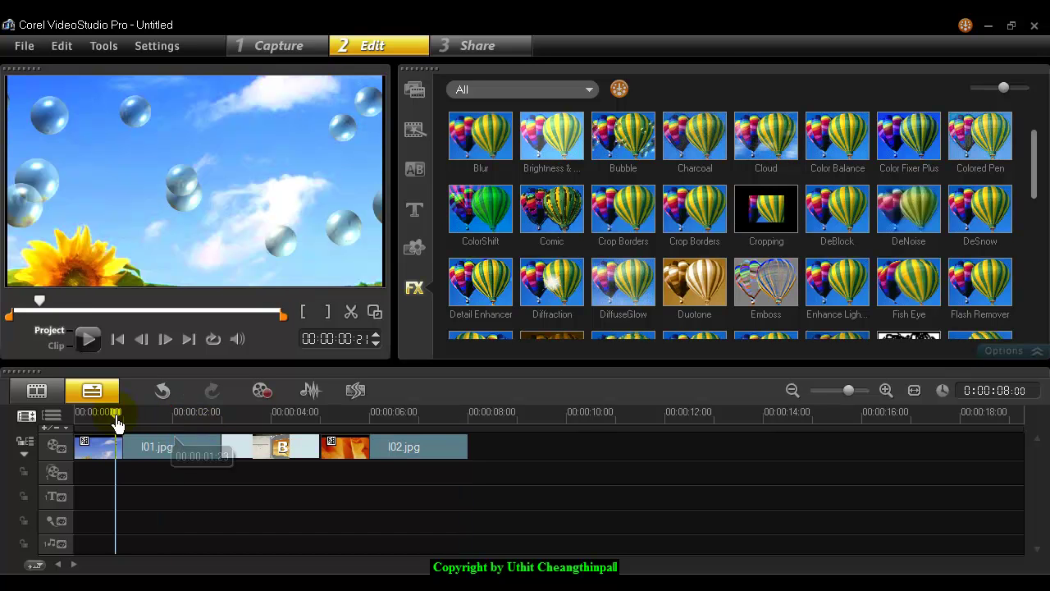
pyautogui.click(167, 452)
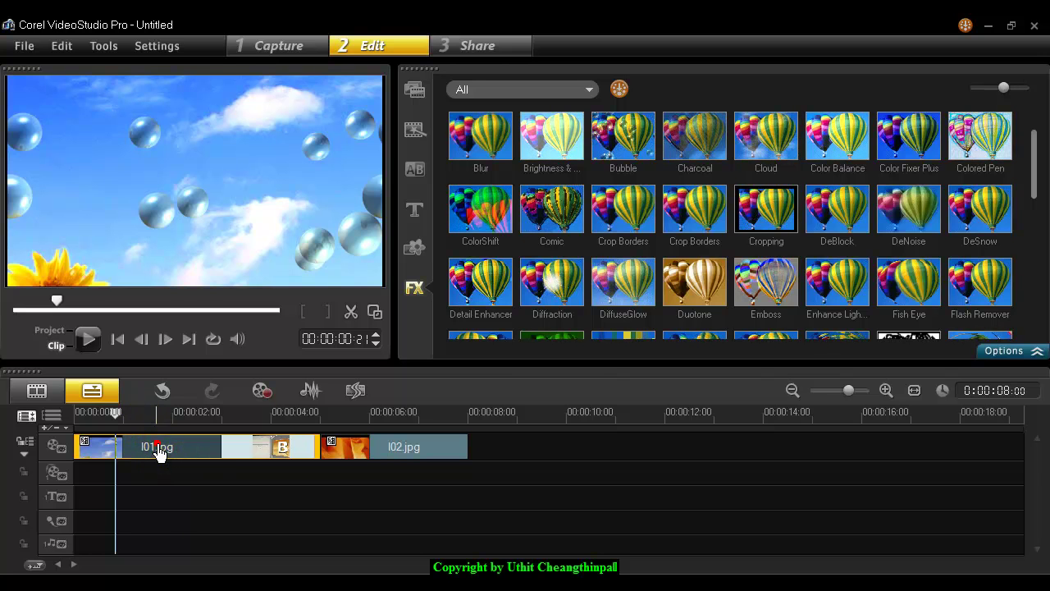
pyautogui.click(1008, 352)
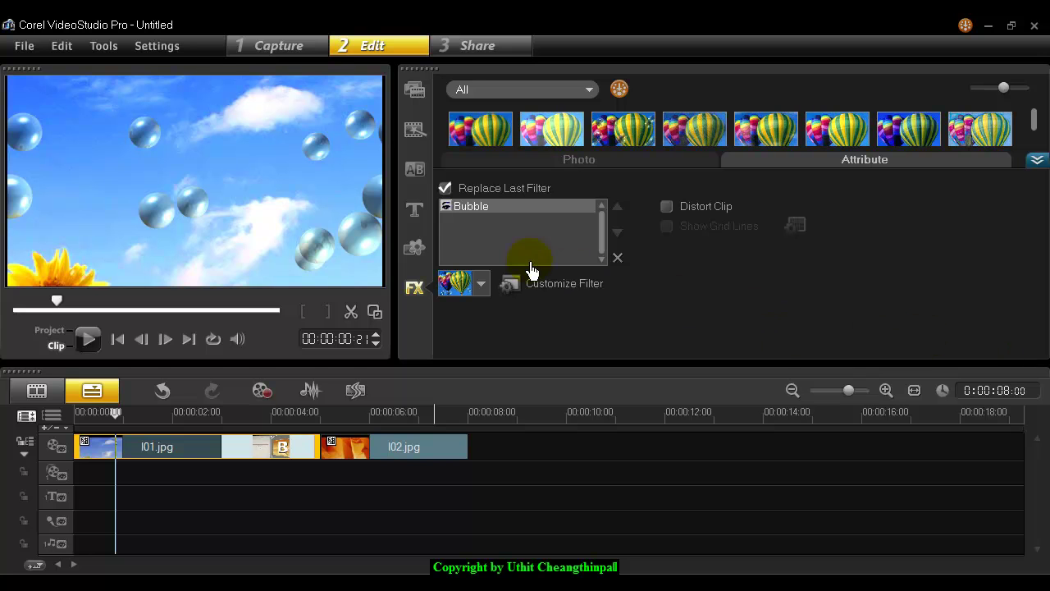
pyautogui.click(480, 234)
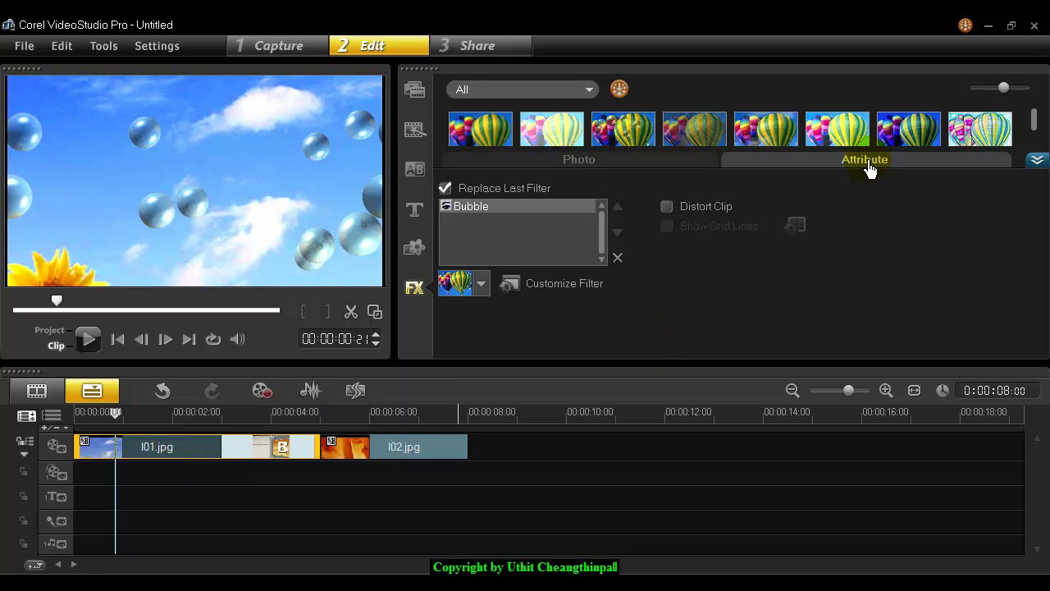
pyautogui.click(592, 161)
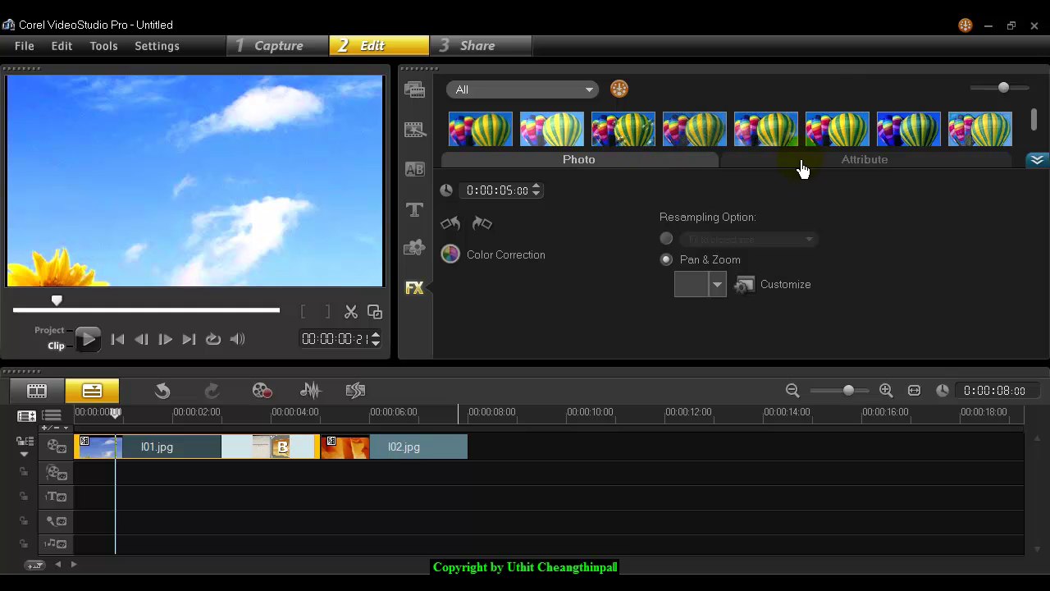
pyautogui.click(858, 162)
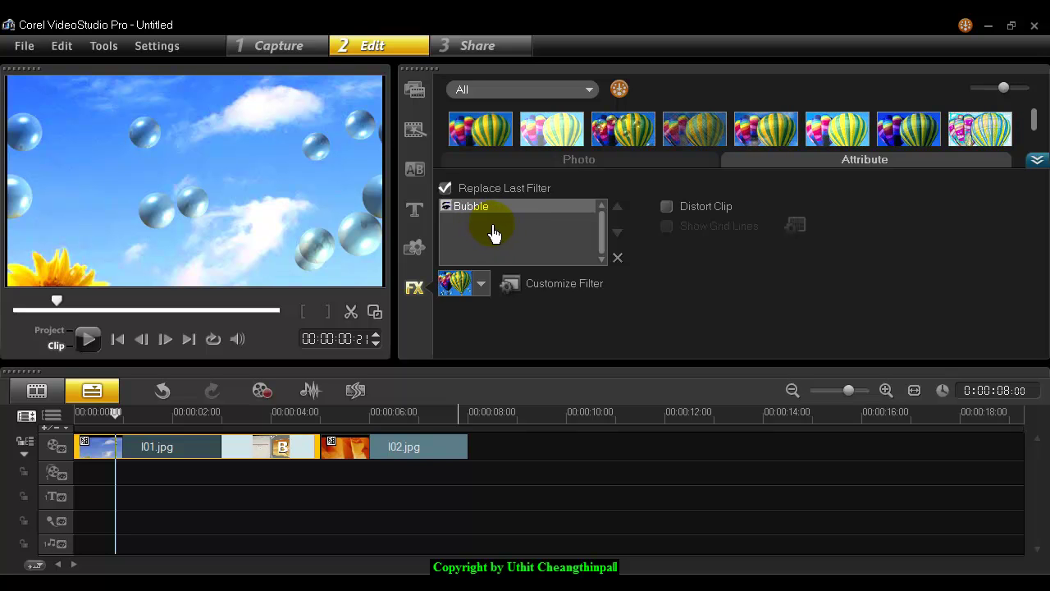
pyautogui.click(1037, 162)
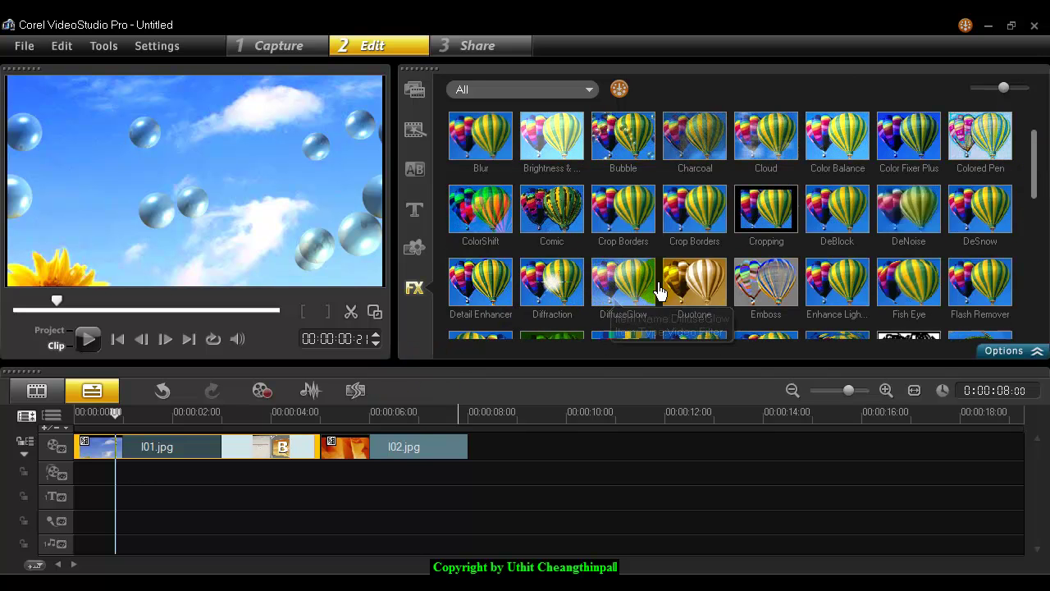
# Step: Apply the Cloud filter to the I01.jpg clip, replacing its Bubble filter
pyautogui.click(767, 135)
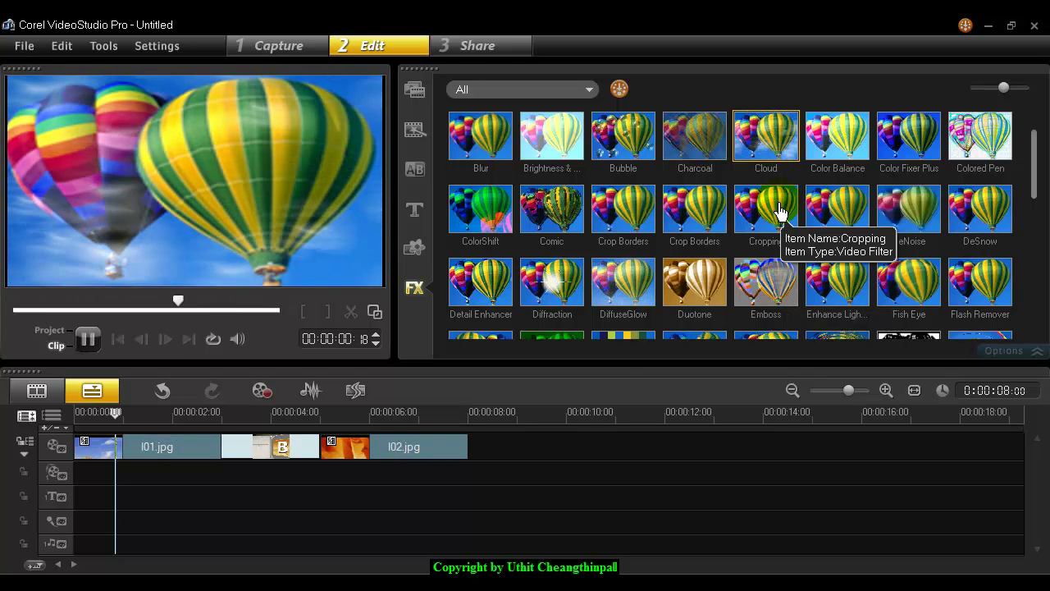
pyautogui.scroll(-1, 763, 149)
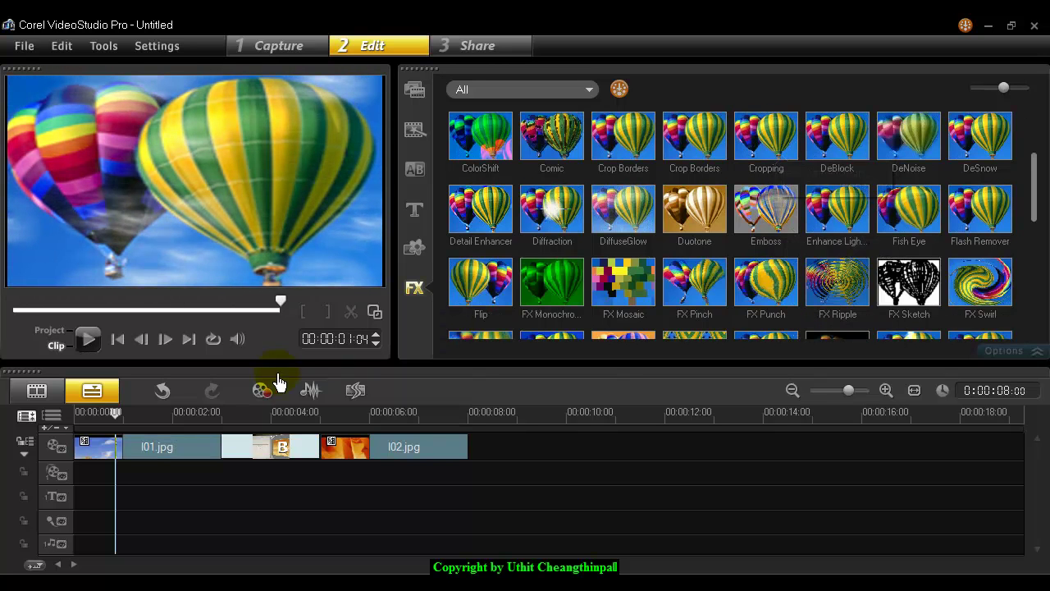
pyautogui.click(162, 448)
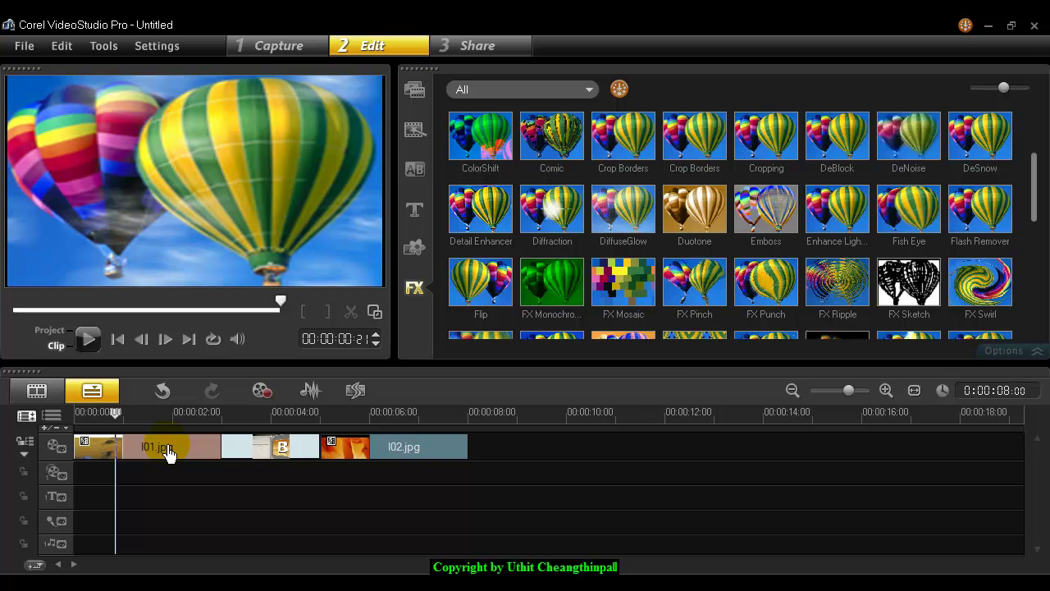
pyautogui.click(185, 449)
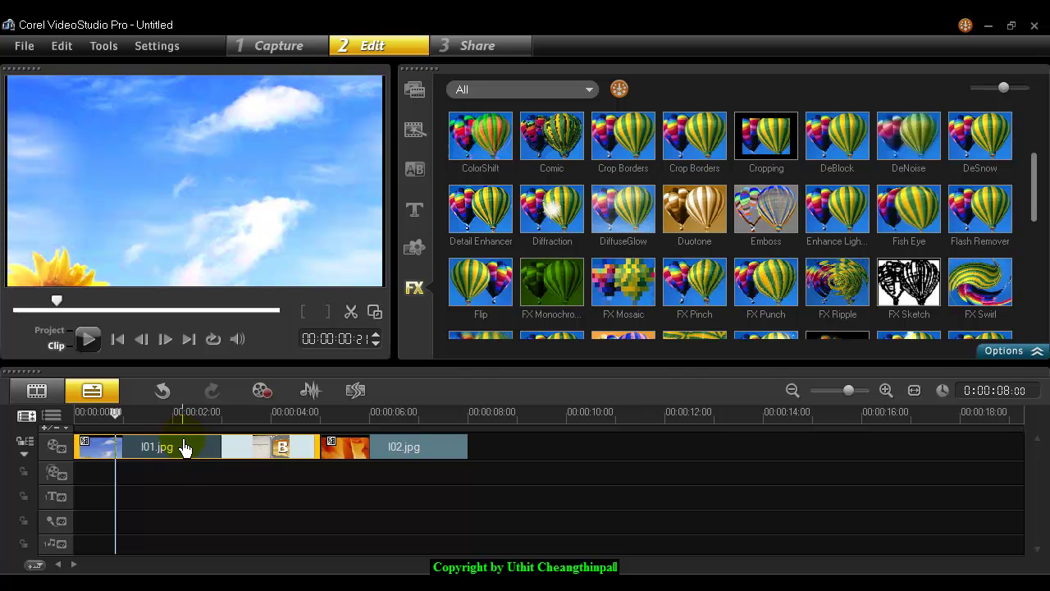
# Step: Turn off Replace Last Filter for the I01.jpg clip so that it can hold several filters
pyautogui.click(1020, 352)
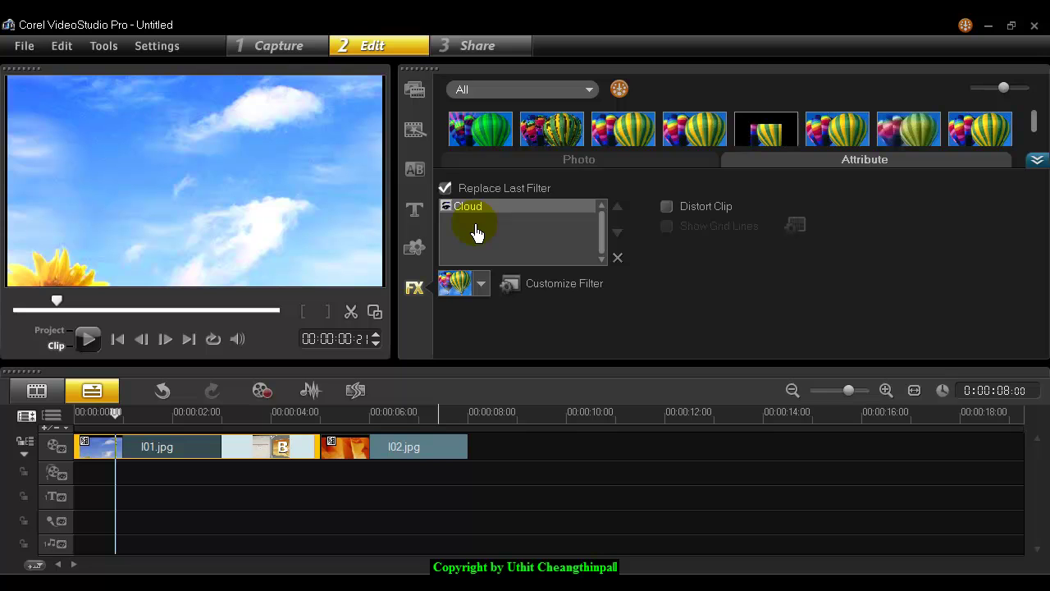
pyautogui.click(446, 191)
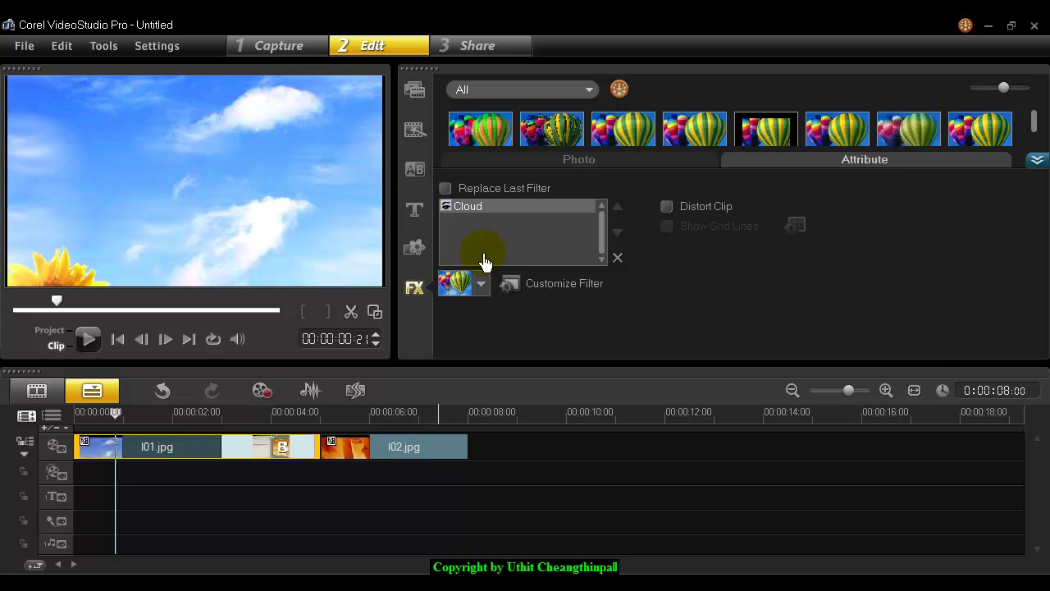
pyautogui.click(1038, 162)
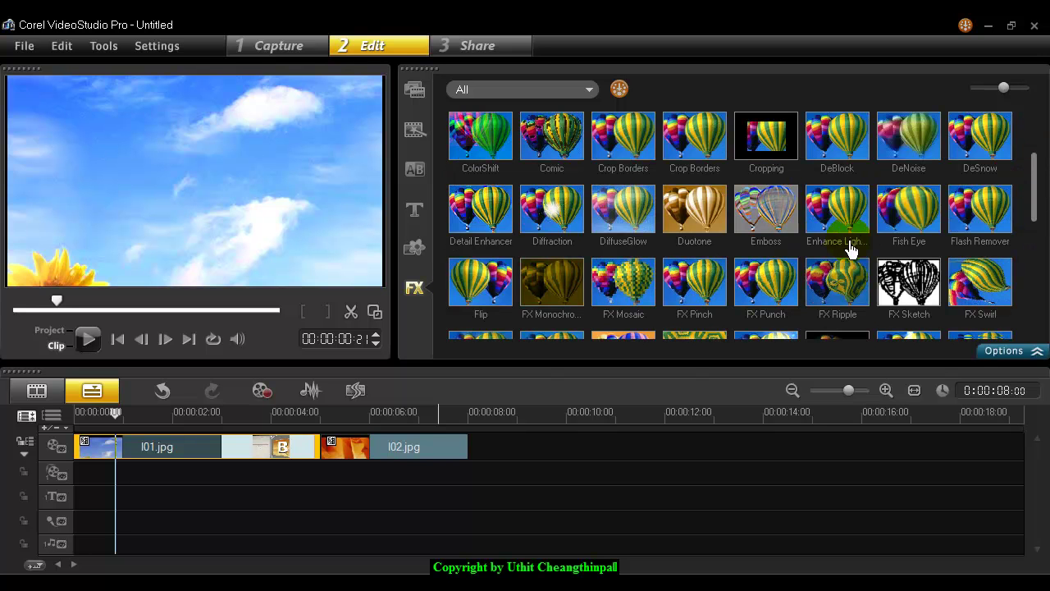
# Step: Add the Bubble filter to the I01.jpg clip alongside its Cloud filter
pyautogui.moveTo(1038, 195); pyautogui.dragTo(1035, 148)
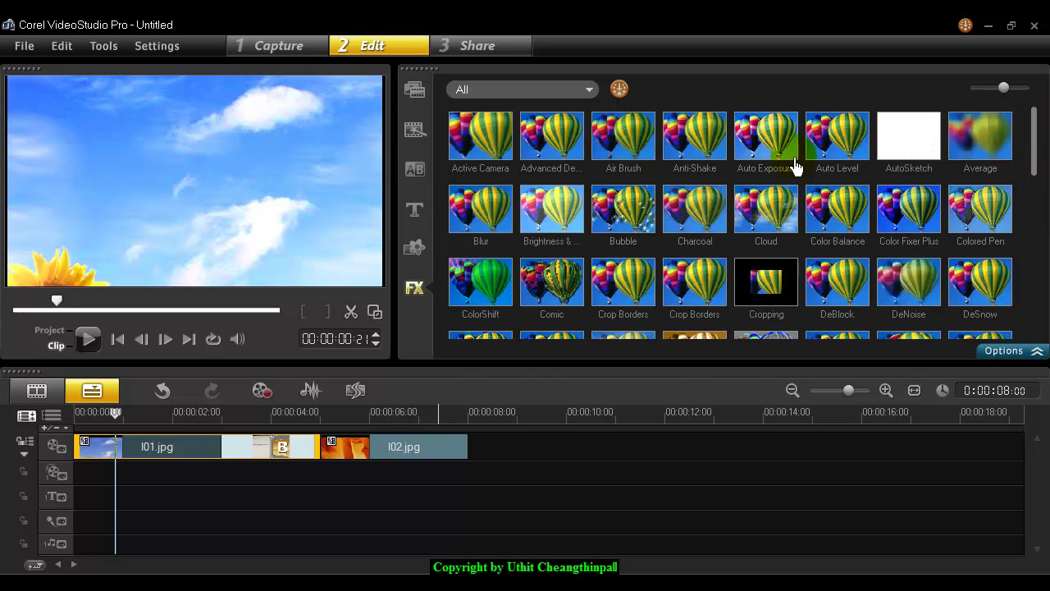
pyautogui.click(630, 220)
pyautogui.moveTo(629, 221); pyautogui.dragTo(172, 455)
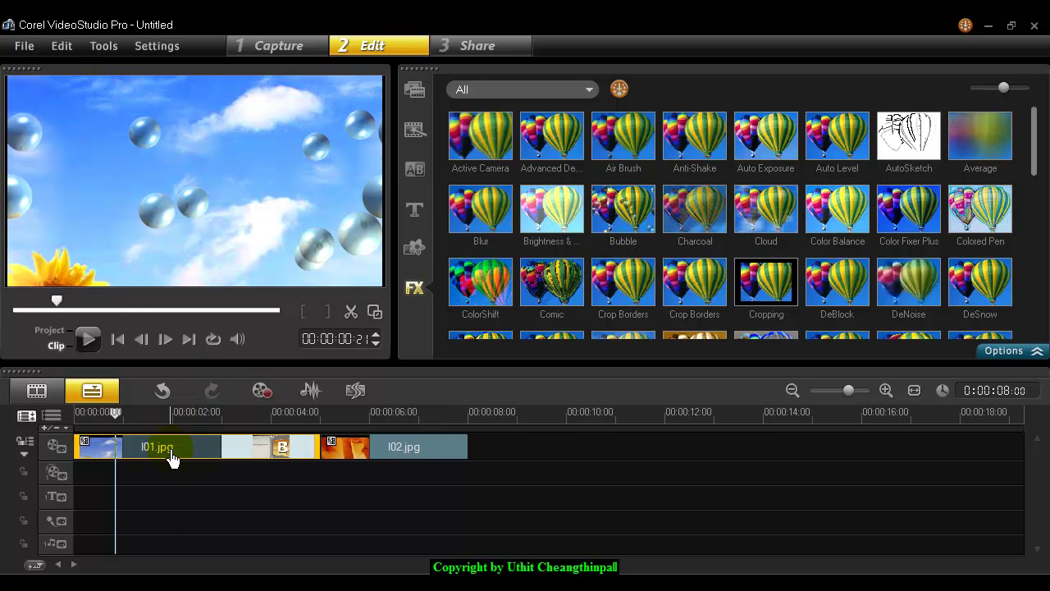
# Step: Move Bubble above Cloud in the I01.jpg clip's filter list and delete the Cloud filter
pyautogui.click(1005, 350)
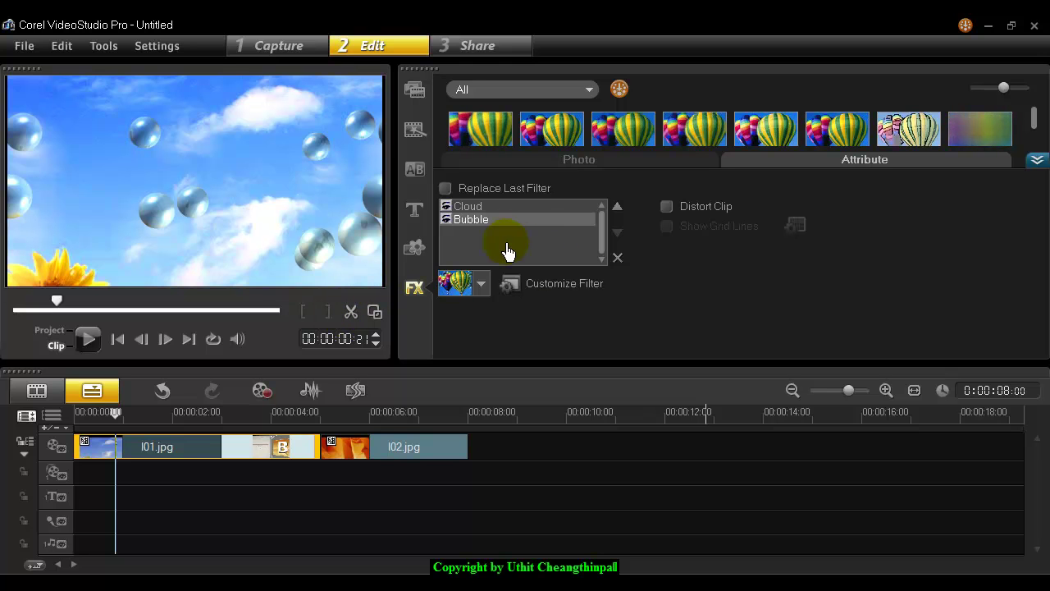
pyautogui.click(617, 208)
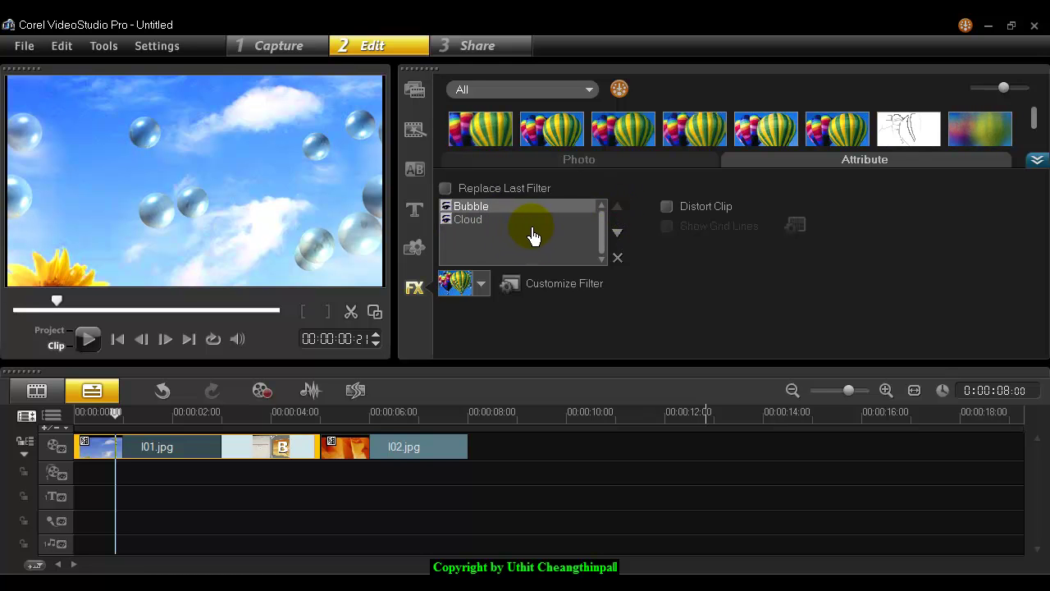
pyautogui.click(469, 221)
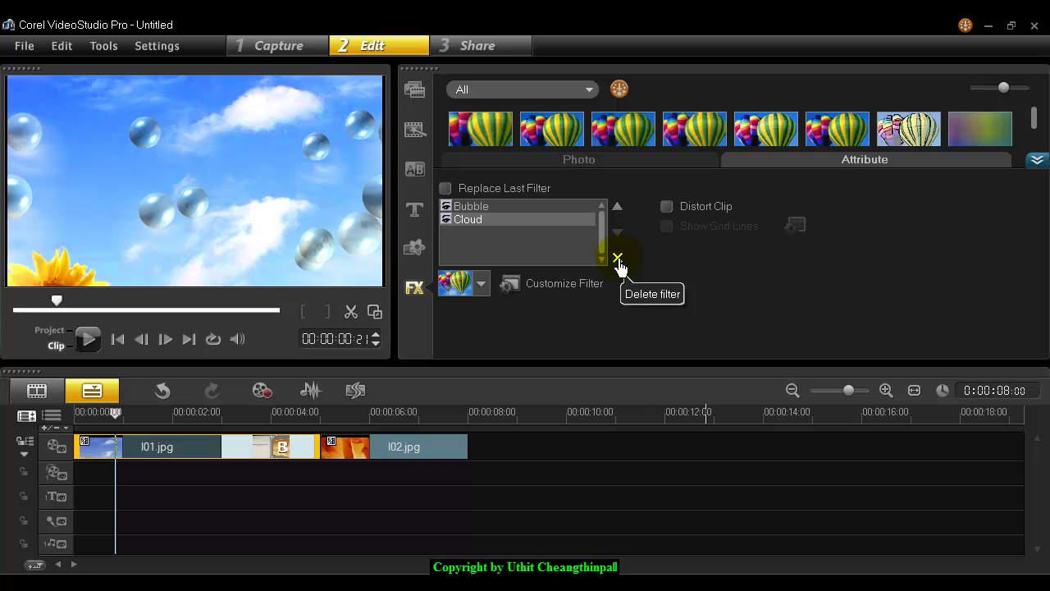
pyautogui.click(618, 259)
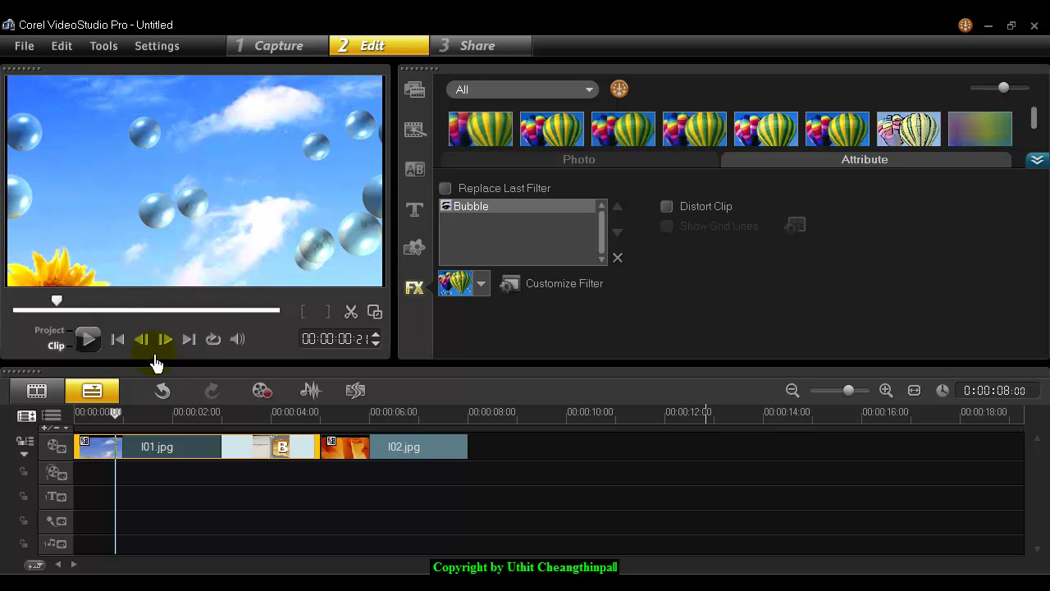
# Step: Play the I01.jpg clip from its start to check the remaining Bubble filter
pyautogui.click(118, 339)
pyautogui.click(87, 339)
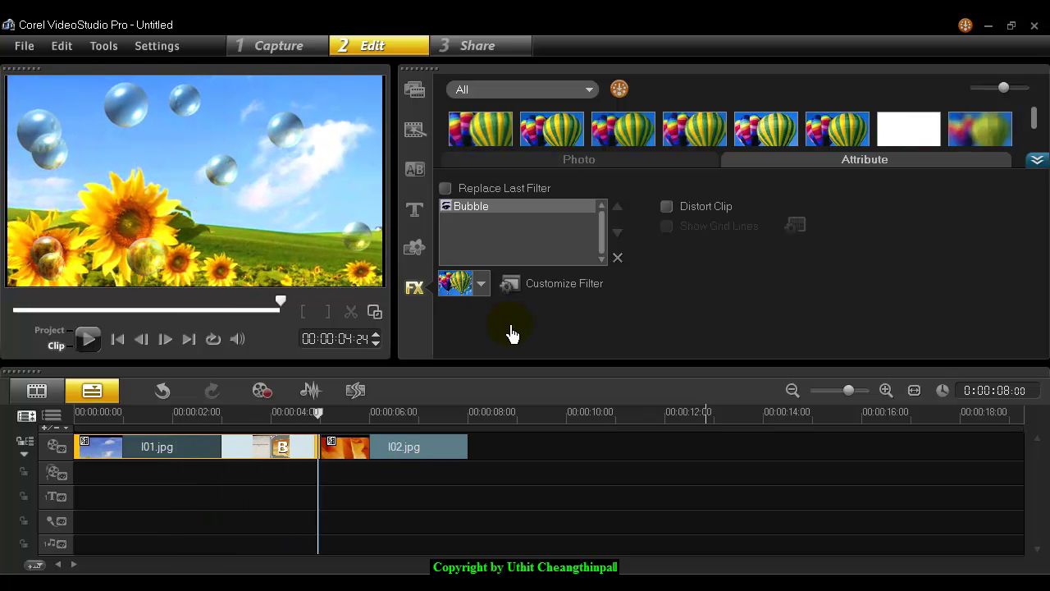
# Step: Compare the Bubble filter's presets on the I01.jpg clip, apply the second preset in the first row, and play the clip
pyautogui.click(482, 287)
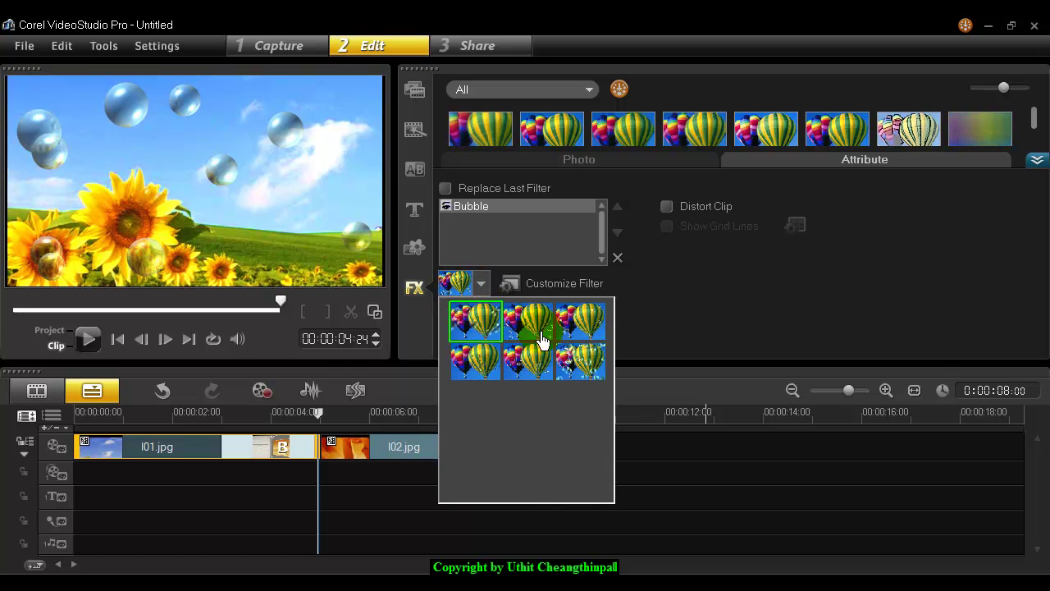
pyautogui.click(533, 325)
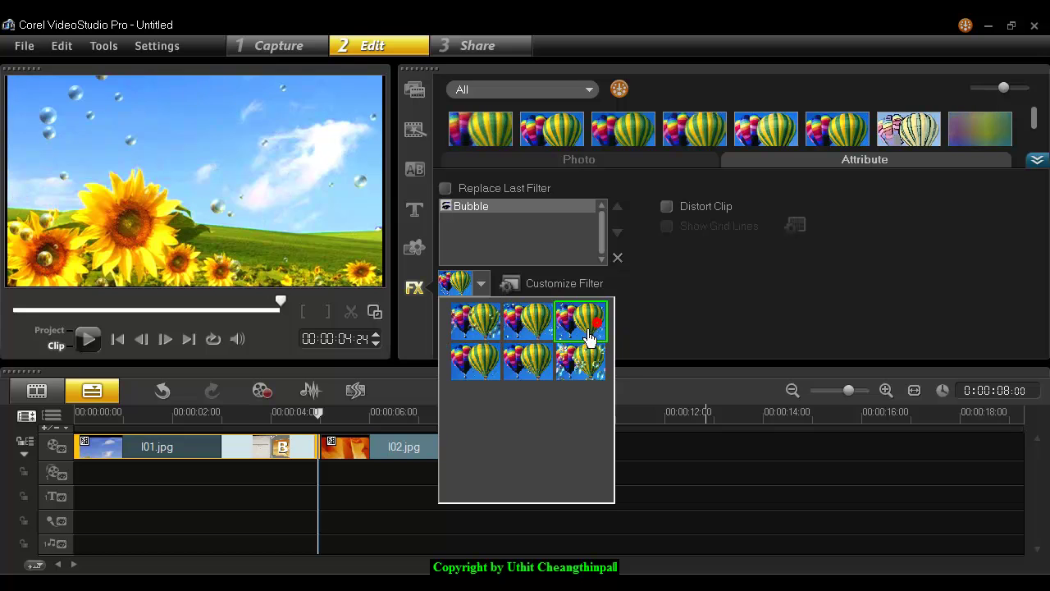
pyautogui.click(561, 371)
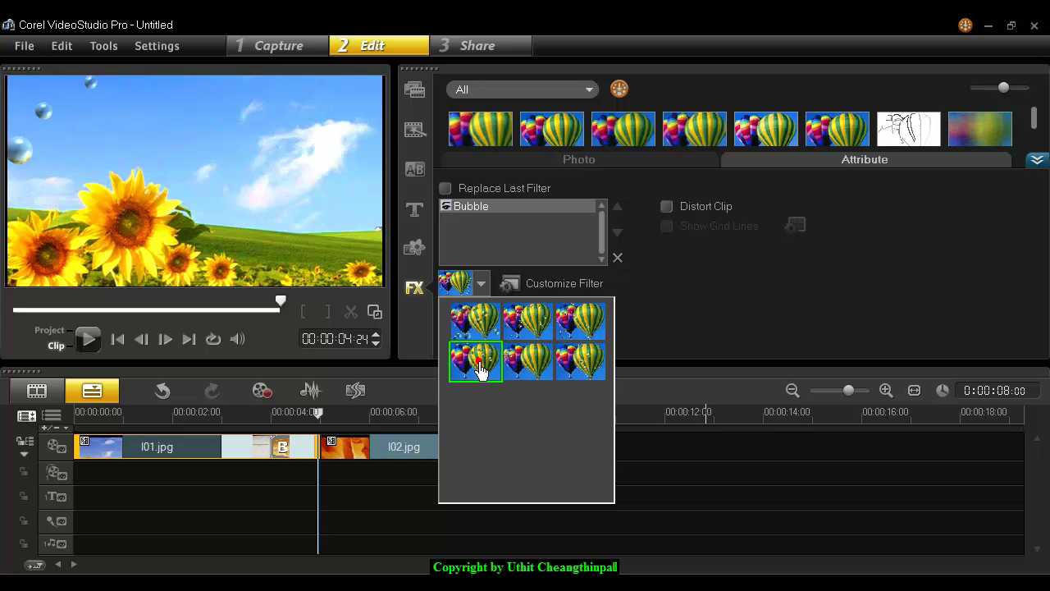
pyautogui.click(481, 367)
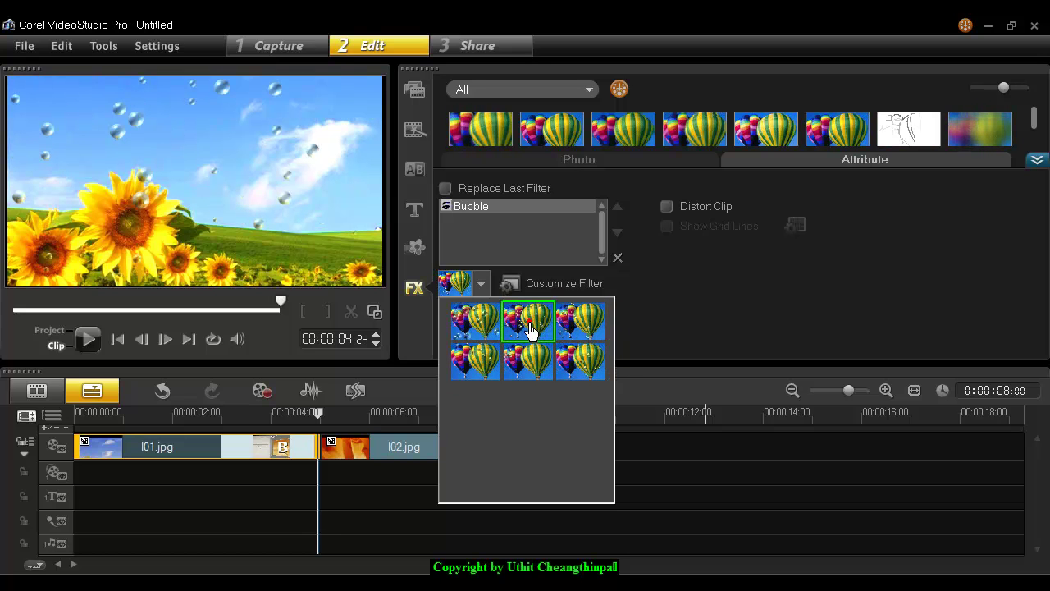
pyautogui.click(534, 334)
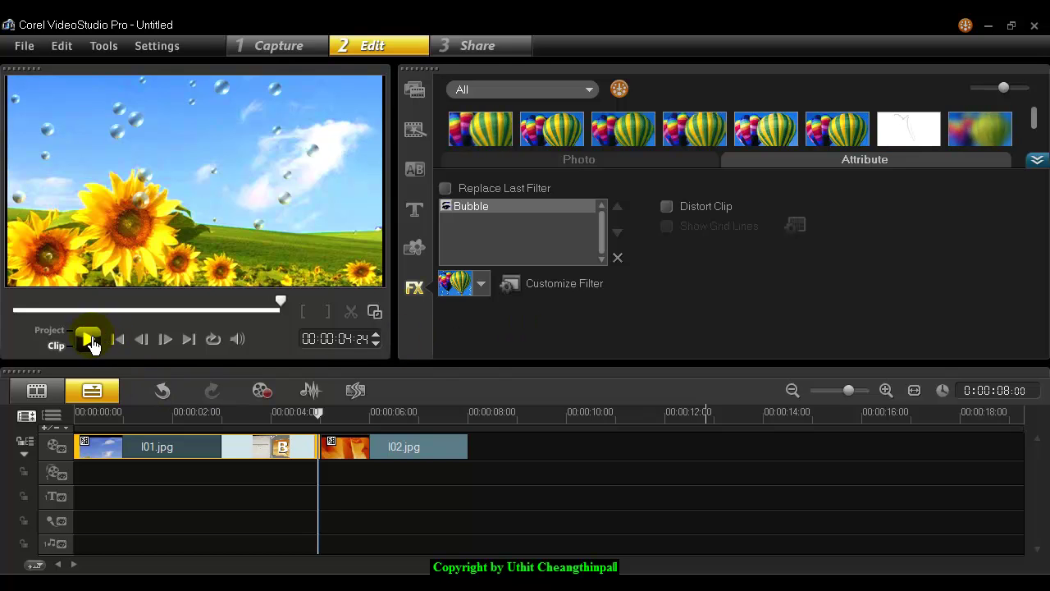
pyautogui.click(100, 346)
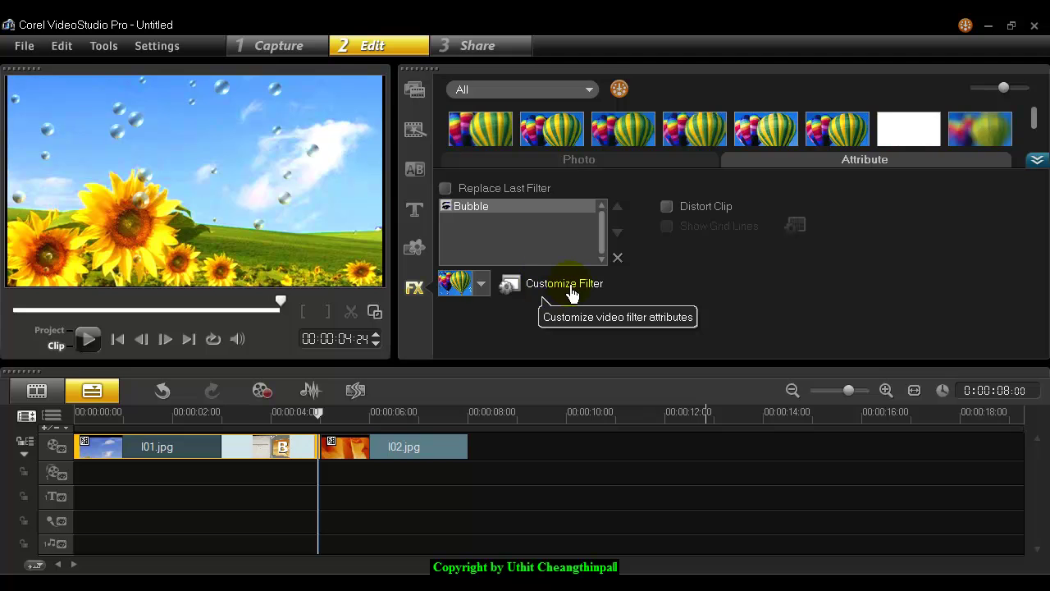
# Step: Customize the Bubble filter's first keyframe on the I01.jpg clip, setting Ambience to 50 and Body to 70
pyautogui.click(541, 287)
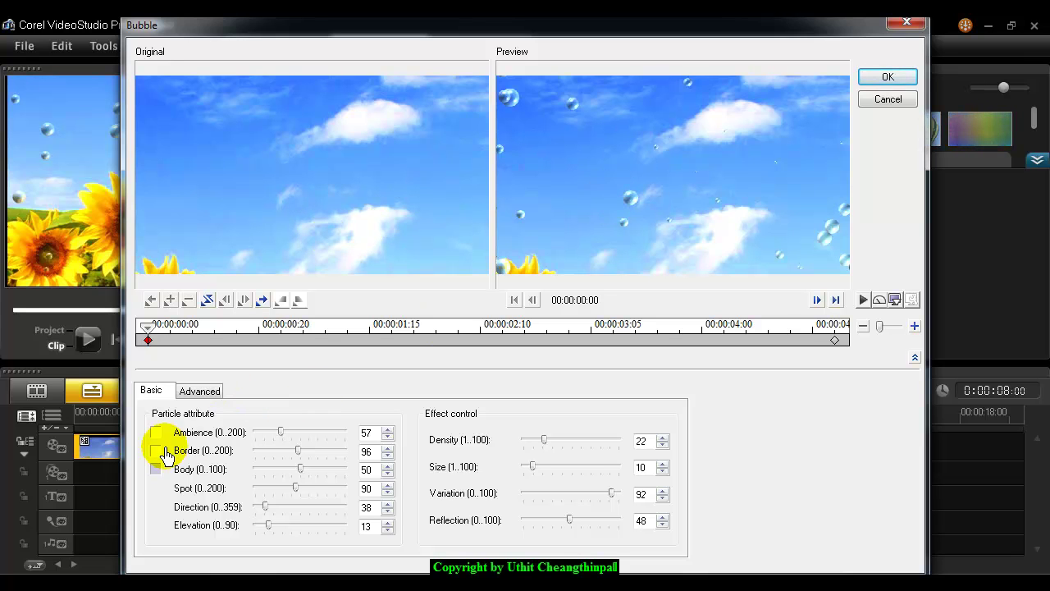
pyautogui.moveTo(282, 436)
pyautogui.mouseDown()
pyautogui.moveTo(301, 436)
pyautogui.moveTo(316, 458)
pyautogui.moveTo(290, 432)
pyautogui.moveTo(275, 434)
pyautogui.mouseUp()
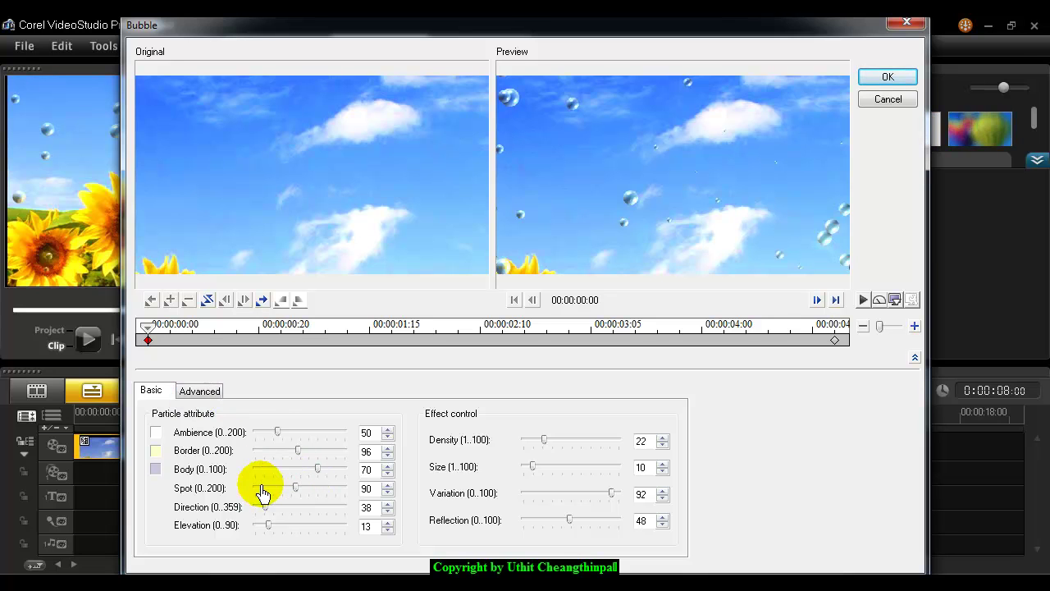
pyautogui.click(202, 390)
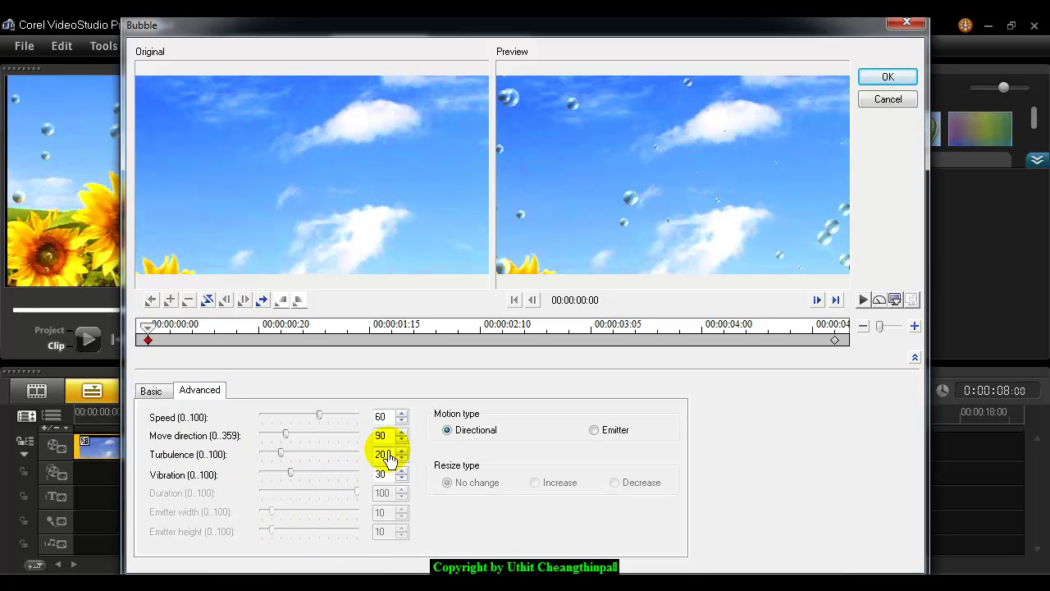
pyautogui.click(156, 391)
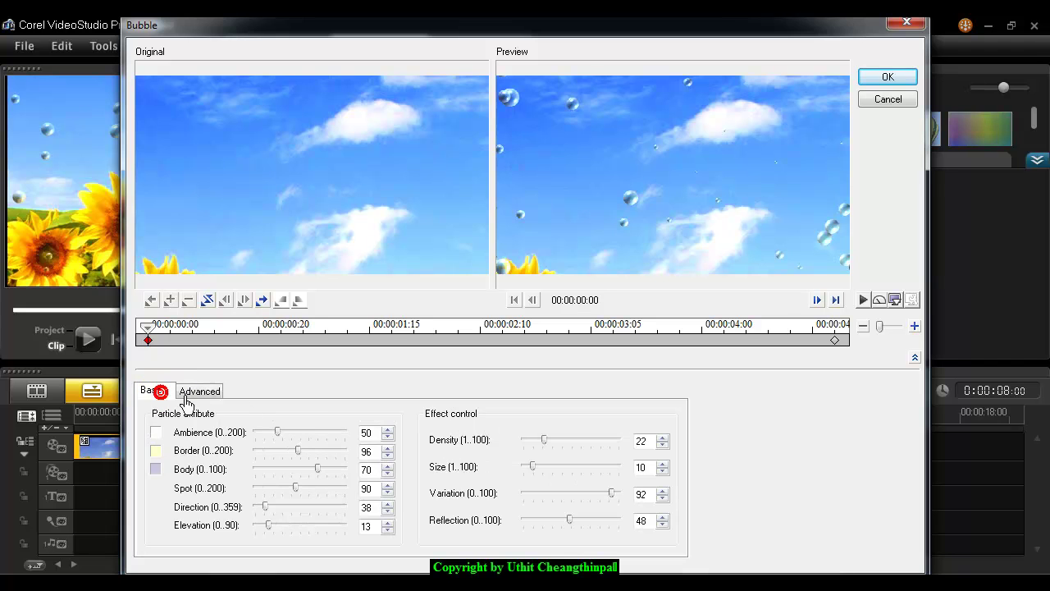
# Step: Play the customized Bubble effect in the filter preview and accept the settings
pyautogui.click(864, 300)
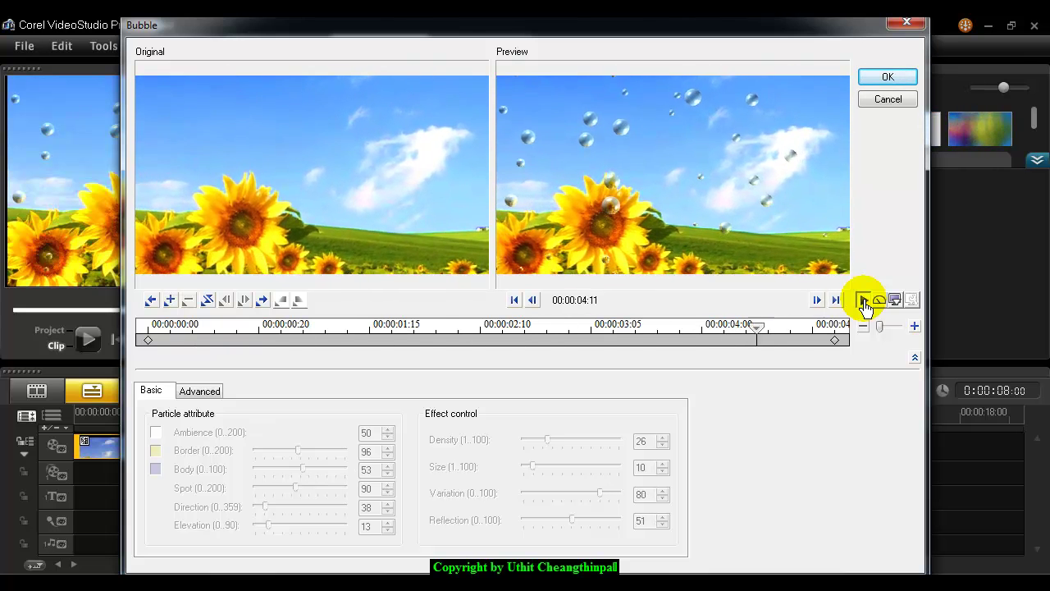
pyautogui.click(865, 302)
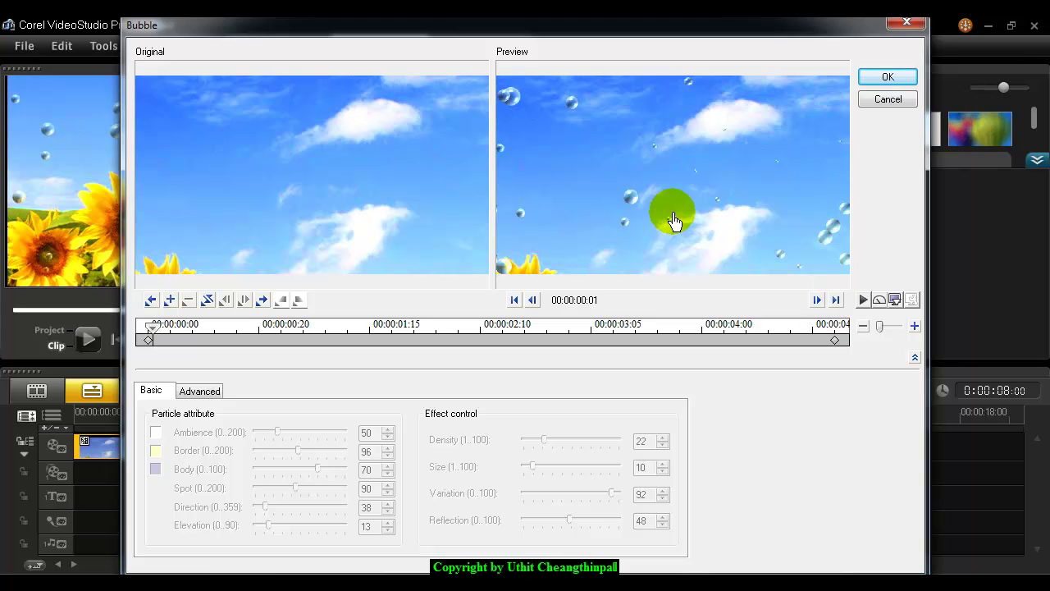
pyautogui.click(890, 77)
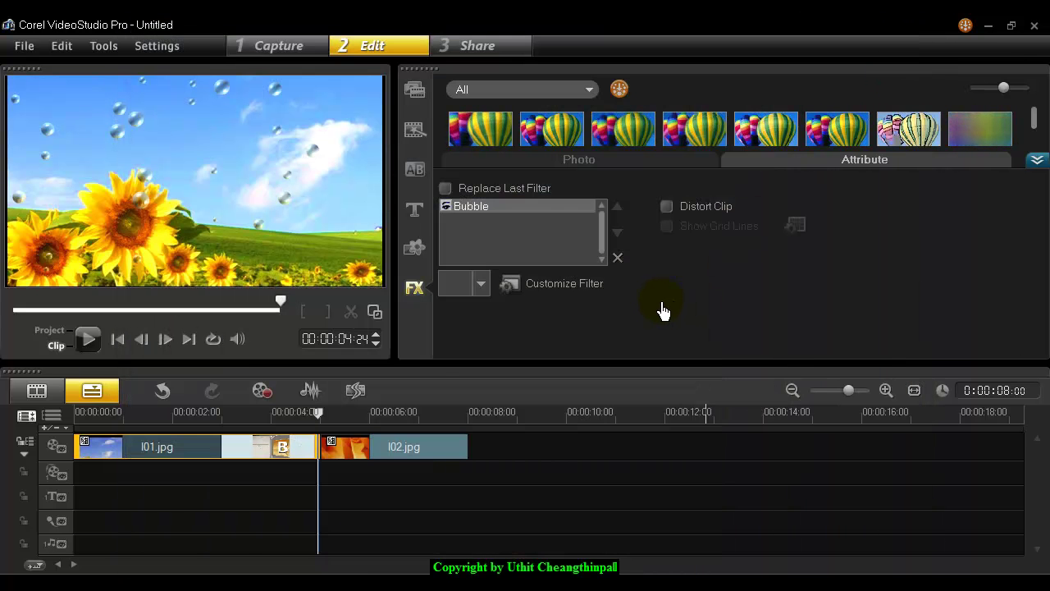
# Step: Play the whole project from the beginning to check the customized Bubble filter
pyautogui.moveTo(136, 413); pyautogui.dragTo(73, 423)
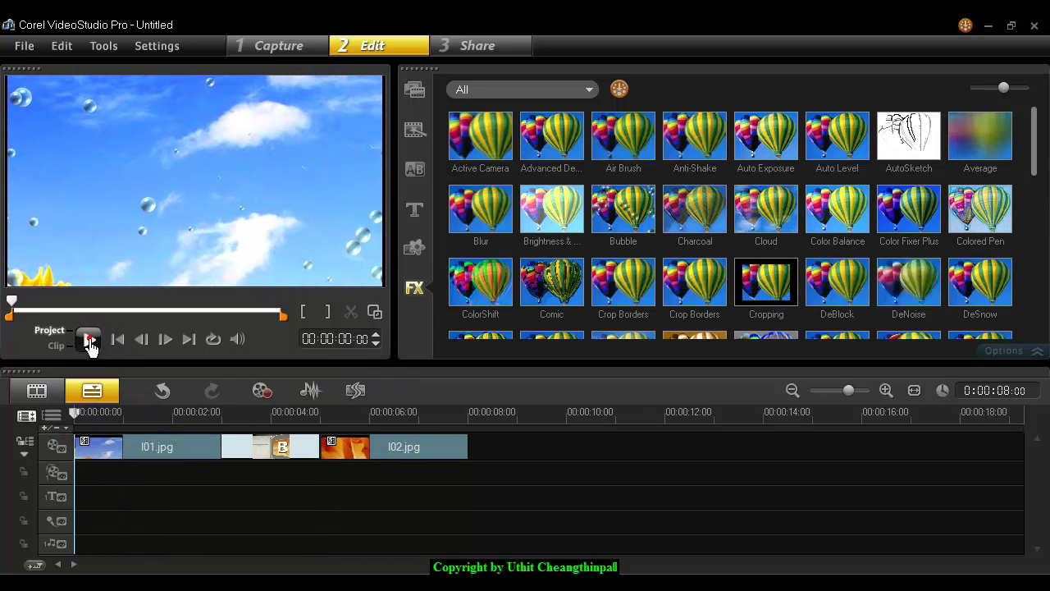
pyautogui.press('space')
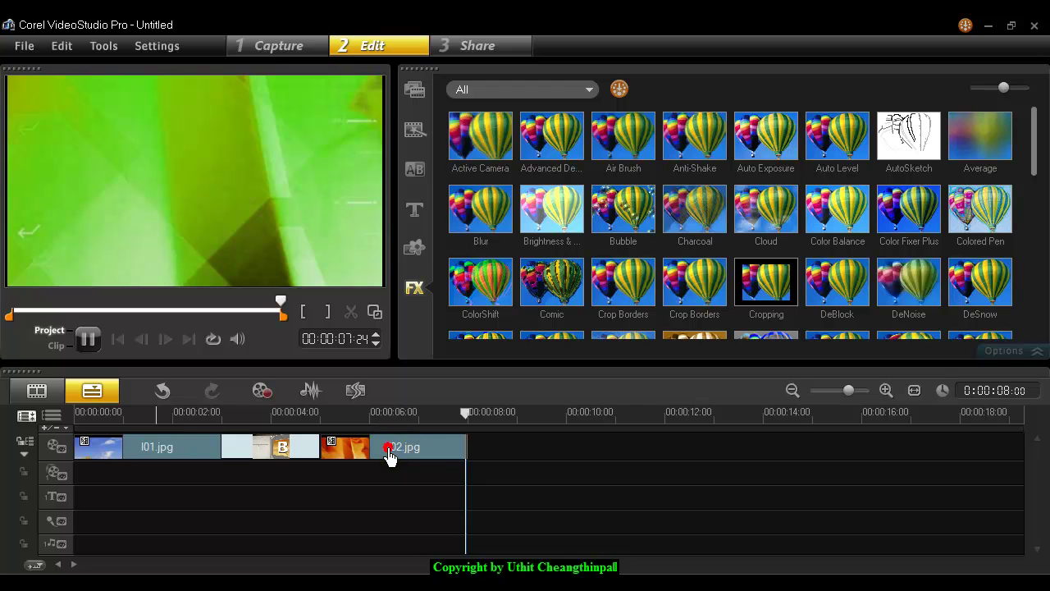
# Step: Customize the Active Camera filter of the I02.jpg clip with the Jack Hammer preset at the current mid-clip position
pyautogui.click(435, 449)
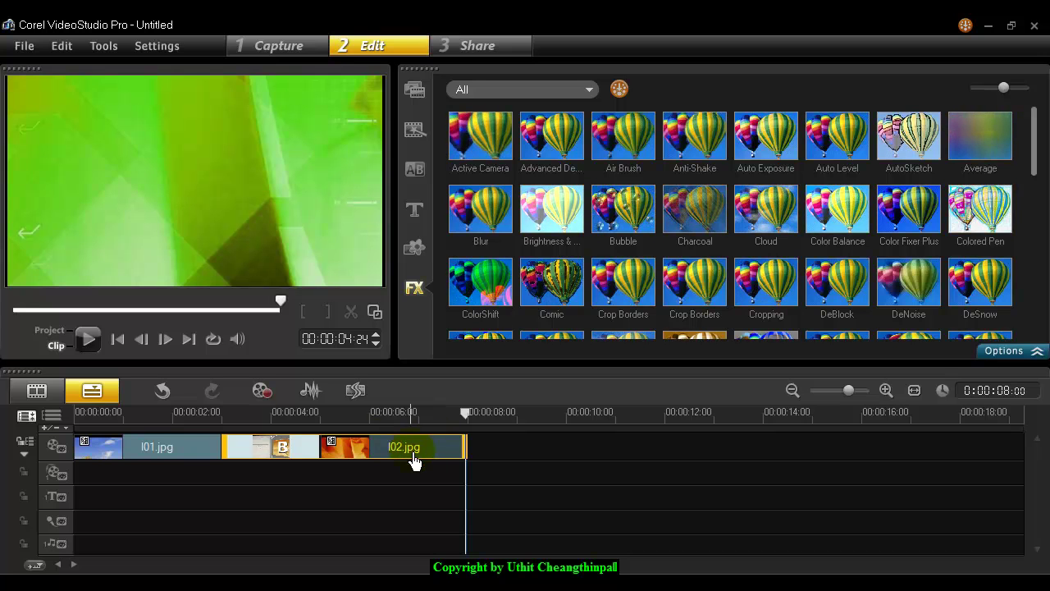
pyautogui.click(424, 450)
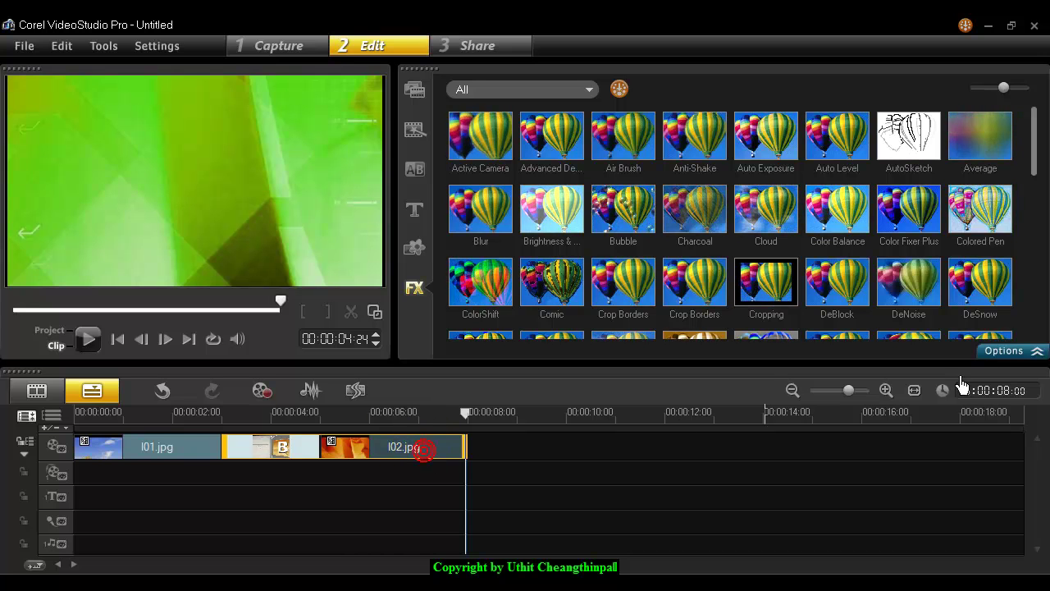
pyautogui.click(1008, 353)
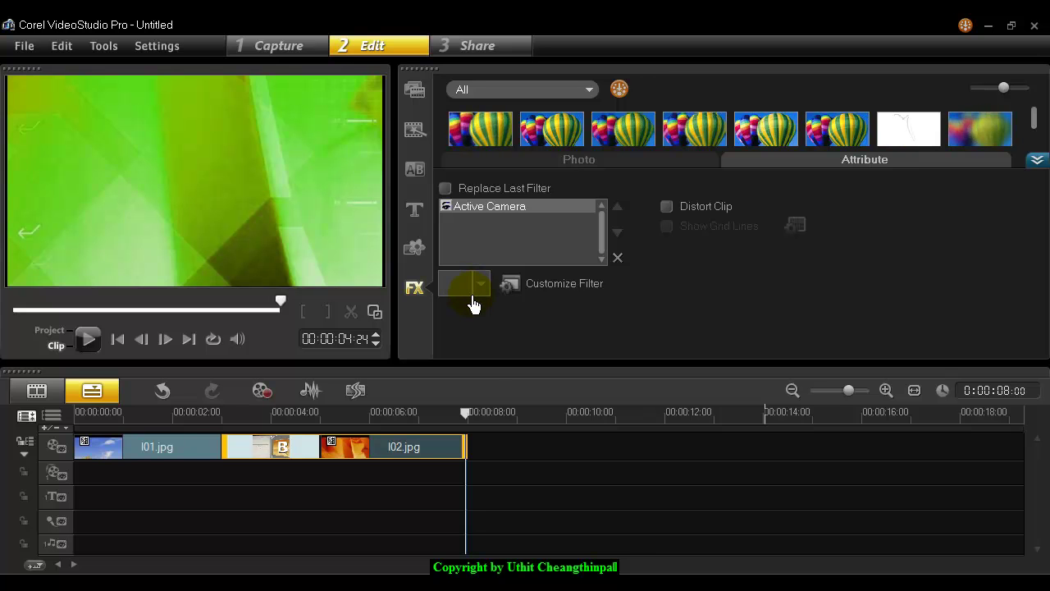
pyautogui.click(546, 288)
pyautogui.moveTo(552, 199); pyautogui.dragTo(509, 66)
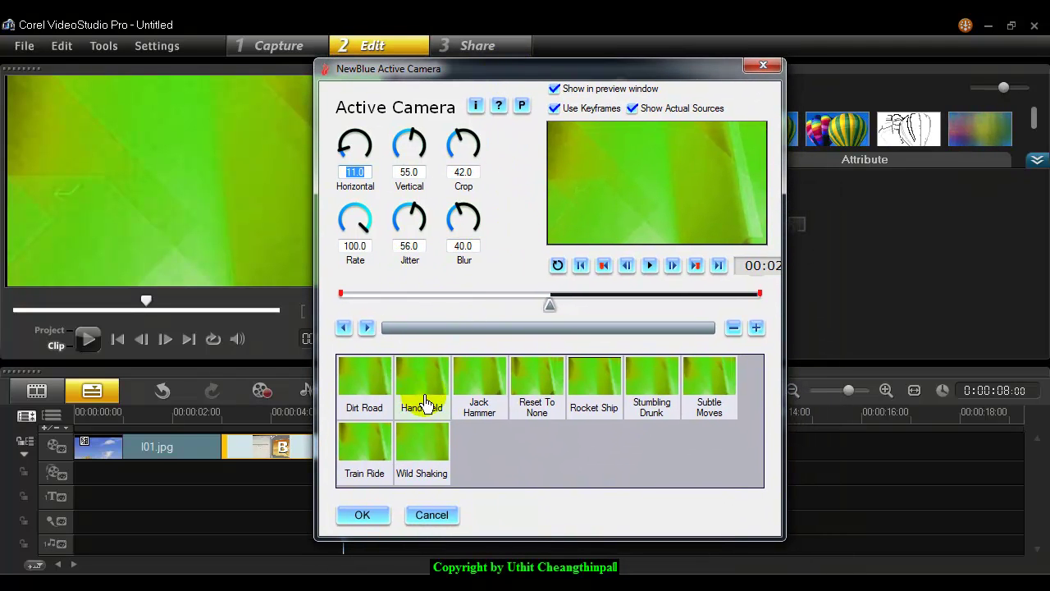
pyautogui.click(480, 394)
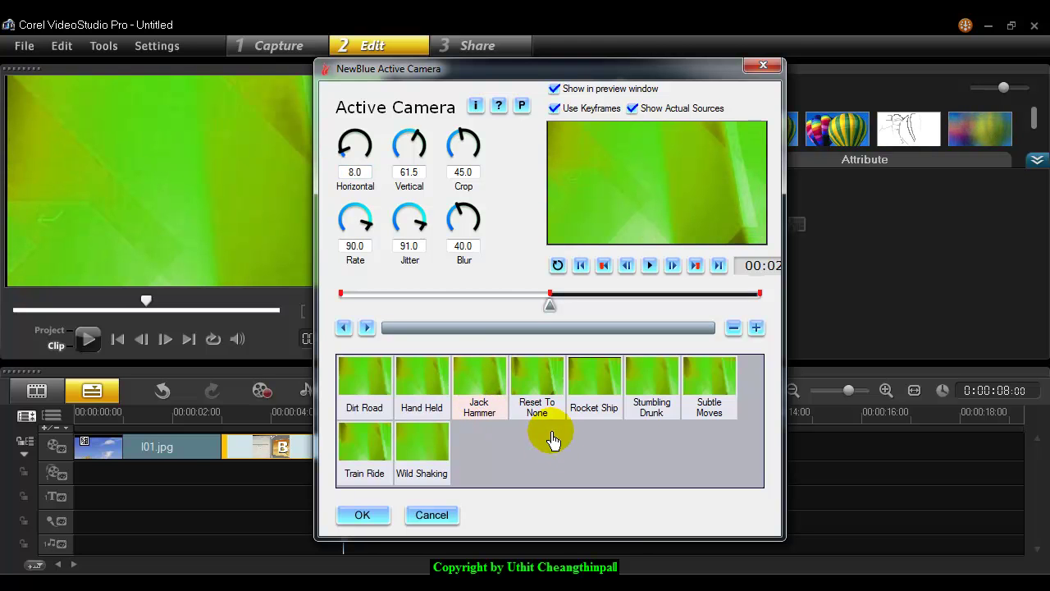
pyautogui.click(548, 389)
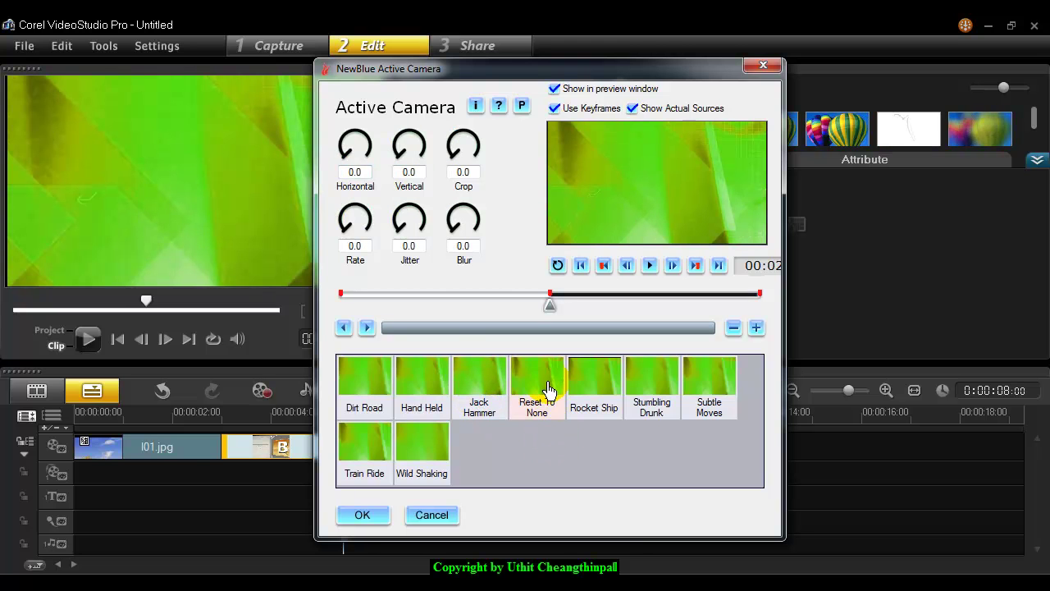
pyautogui.click(647, 387)
pyautogui.click(491, 393)
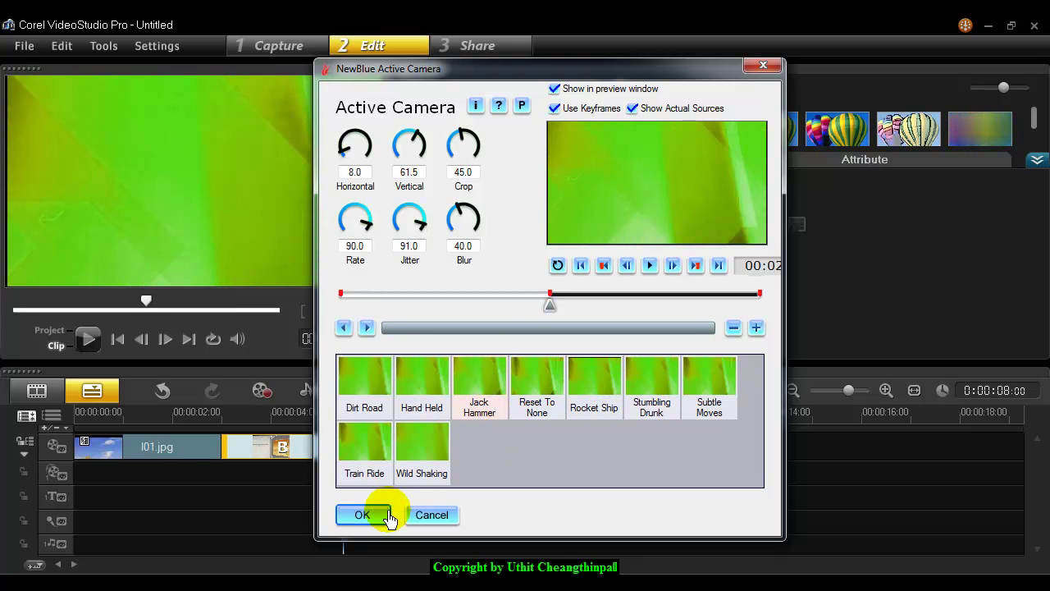
pyautogui.click(362, 514)
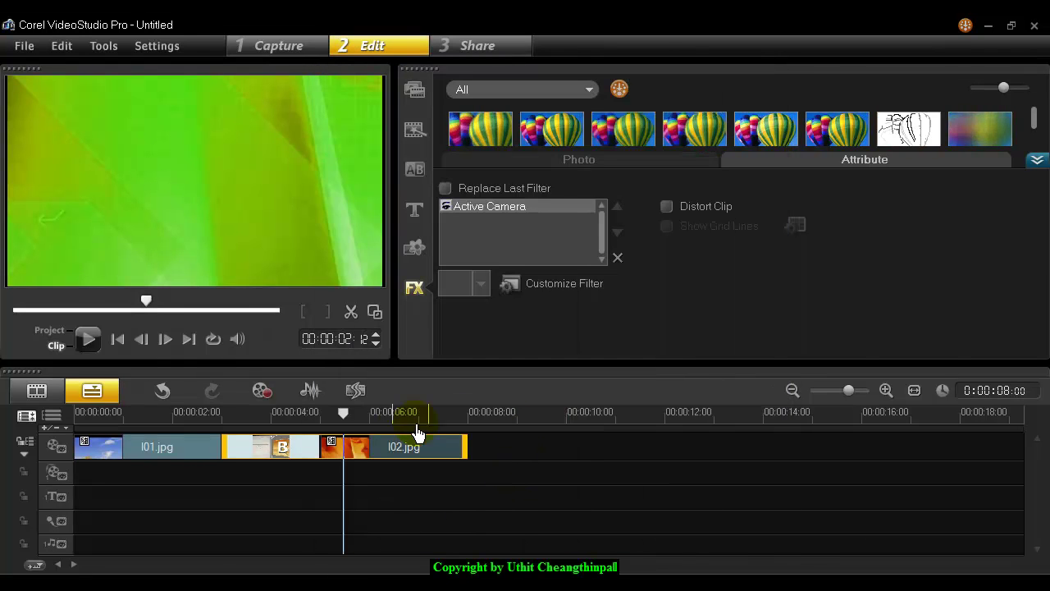
# Step: Play the I02.jpg clip and the whole project from the start to check the Active Camera and Bubble filters
pyautogui.click(117, 339)
pyautogui.click(92, 342)
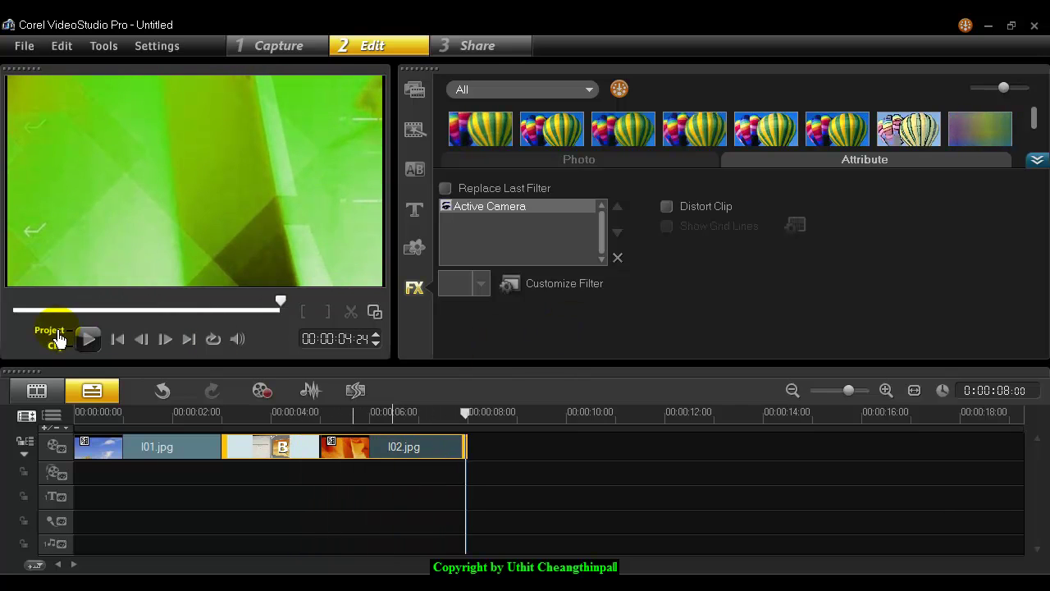
pyautogui.click(88, 338)
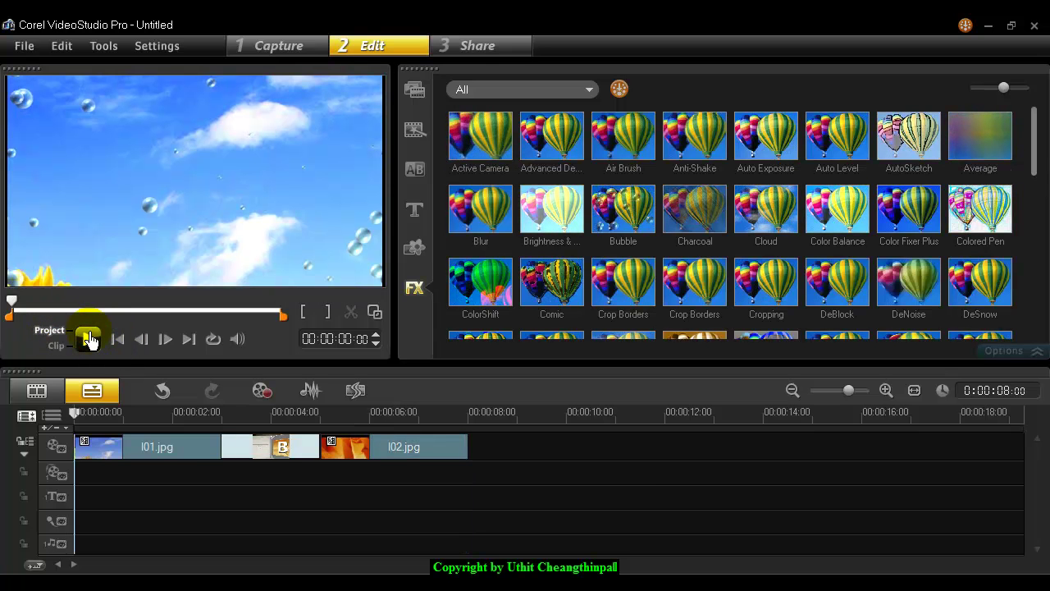
pyautogui.click(89, 339)
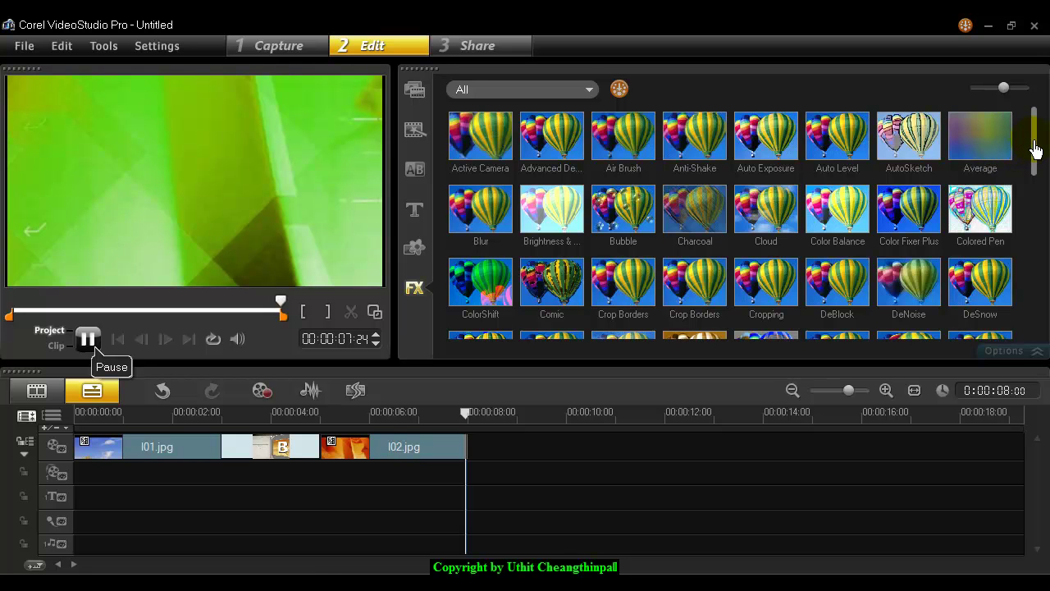
pyautogui.moveTo(1031, 168)
pyautogui.mouseDown()
pyautogui.moveTo(1028, 335)
pyautogui.moveTo(1031, 174)
pyautogui.mouseUp()
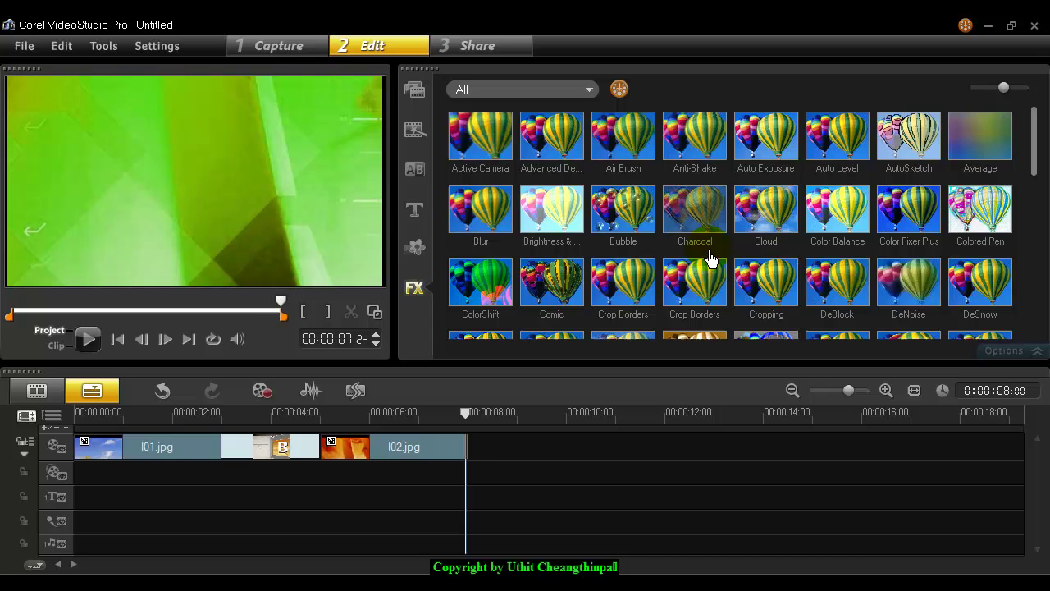